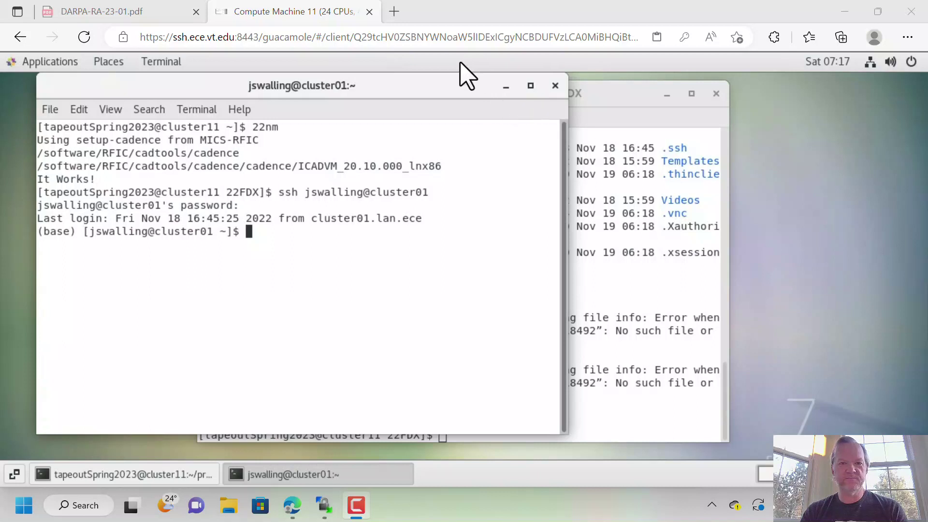
- Run the 22nm setup alias in the cluster01 terminal to start the Cadence environment
left_click(349, 244)
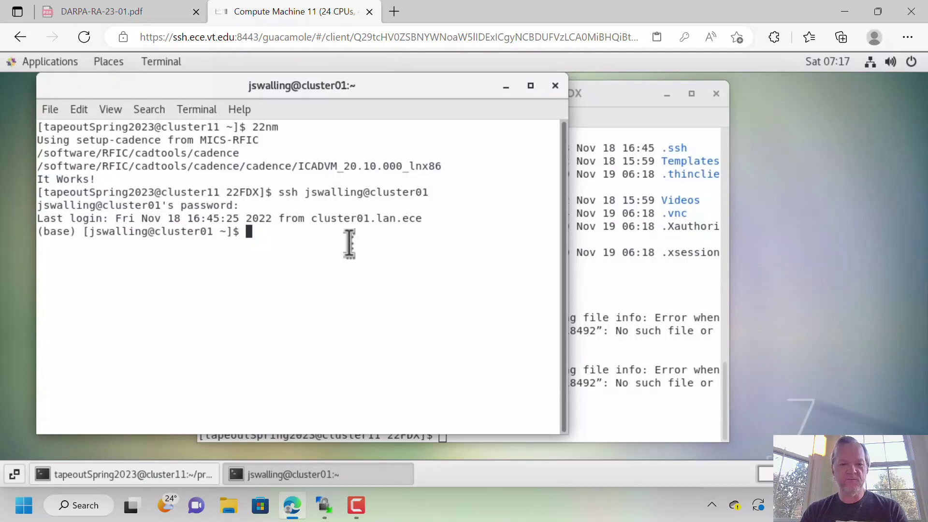
type("22nm")
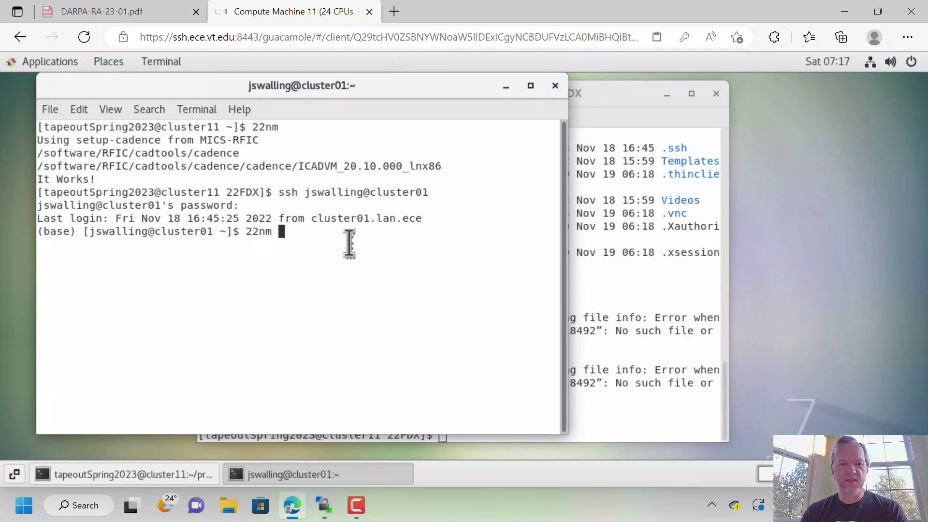
key("Return")
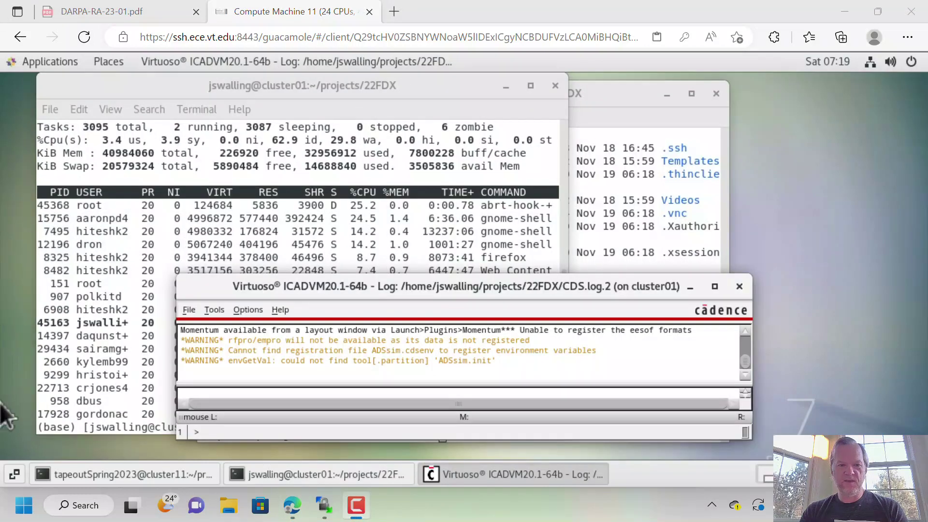
- Open the Library Manager and show the cells of the tapeoutSpring2023 library
left_click(214, 310)
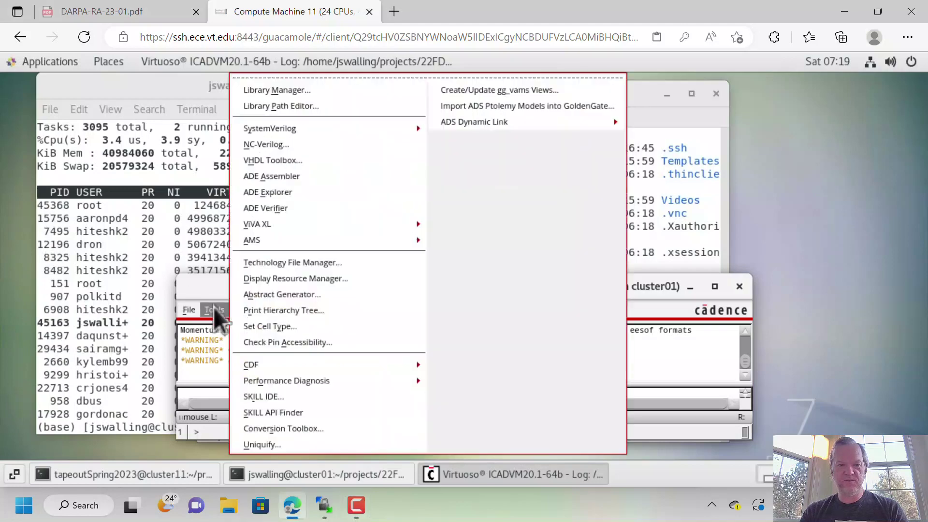
left_click(292, 92)
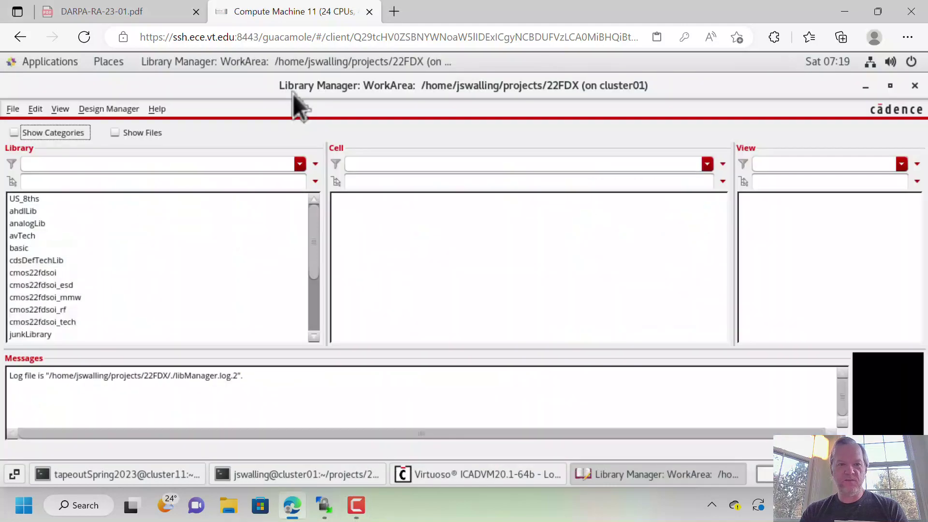
scroll(179, 289, "down", 3)
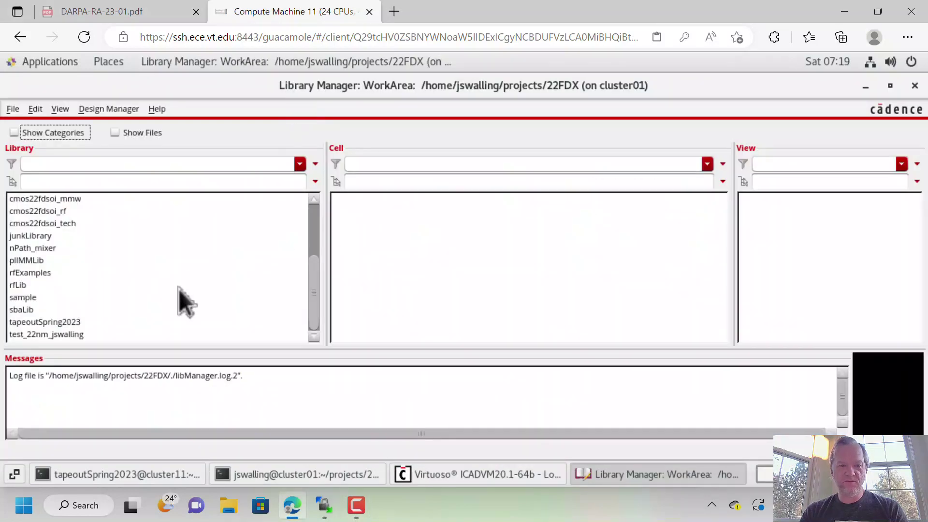
left_click(66, 322)
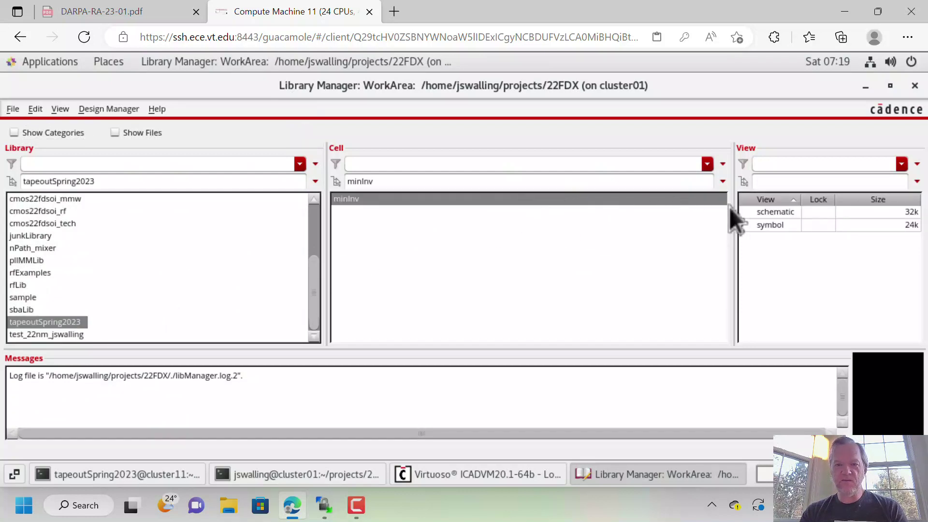
- With the minInv cell selected, start a new cell view from the File menu
right_click(465, 198)
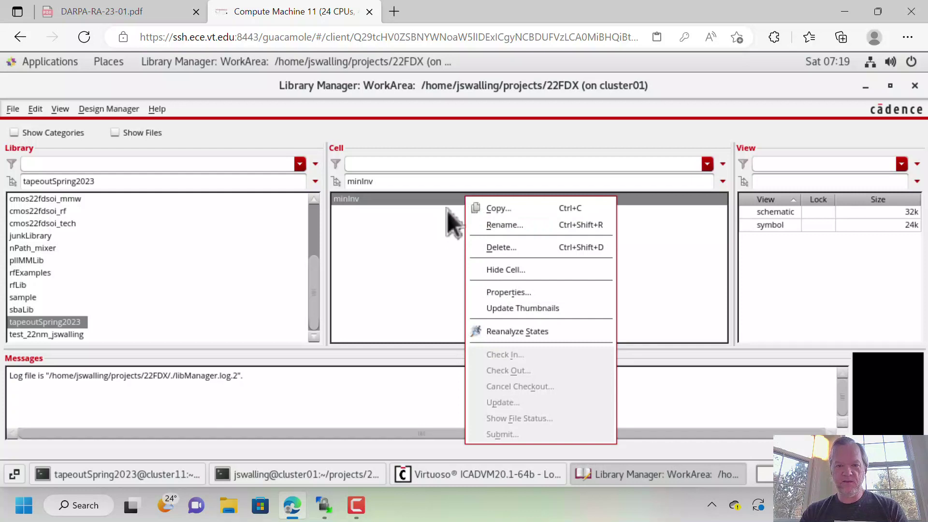
left_click(438, 234)
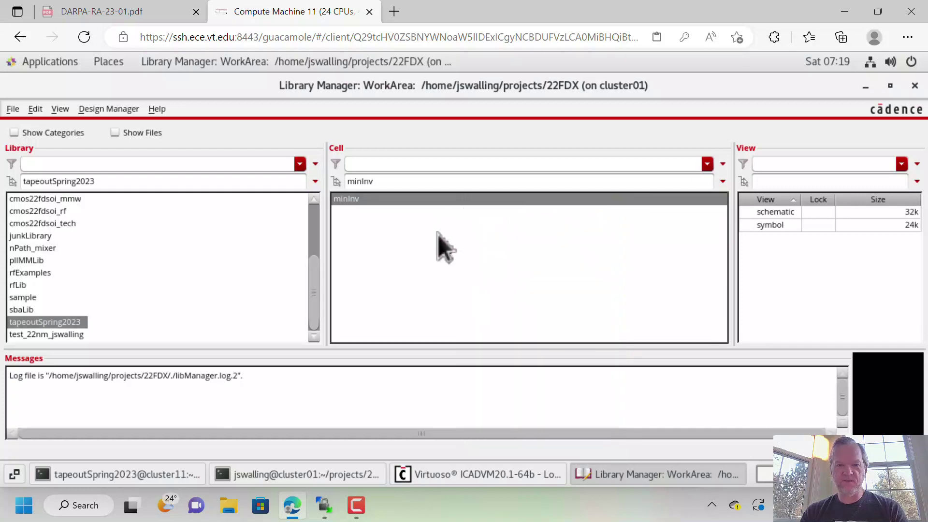
left_click(12, 109)
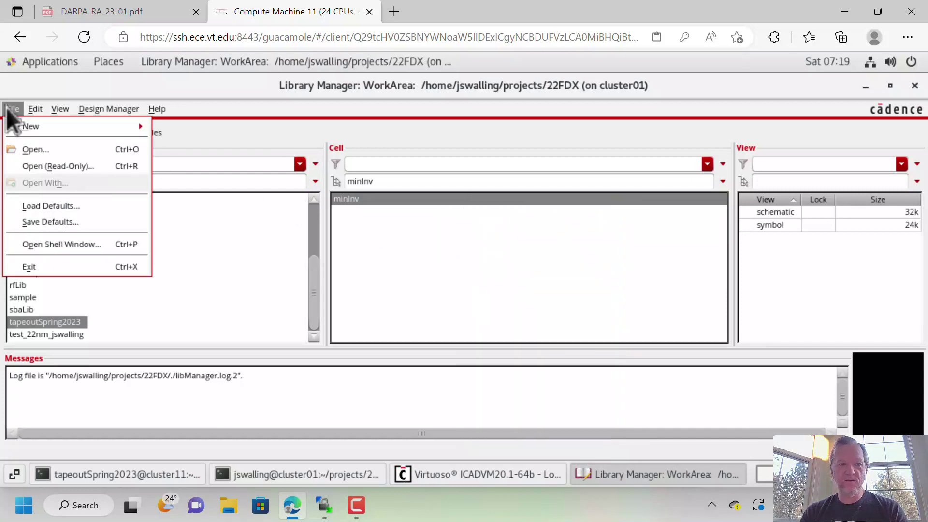
mouse_move(34, 128)
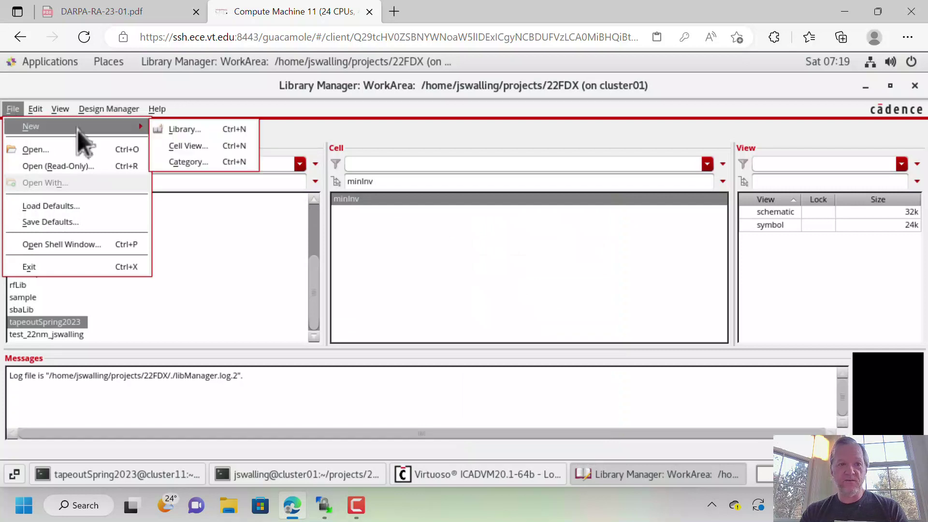
left_click(202, 145)
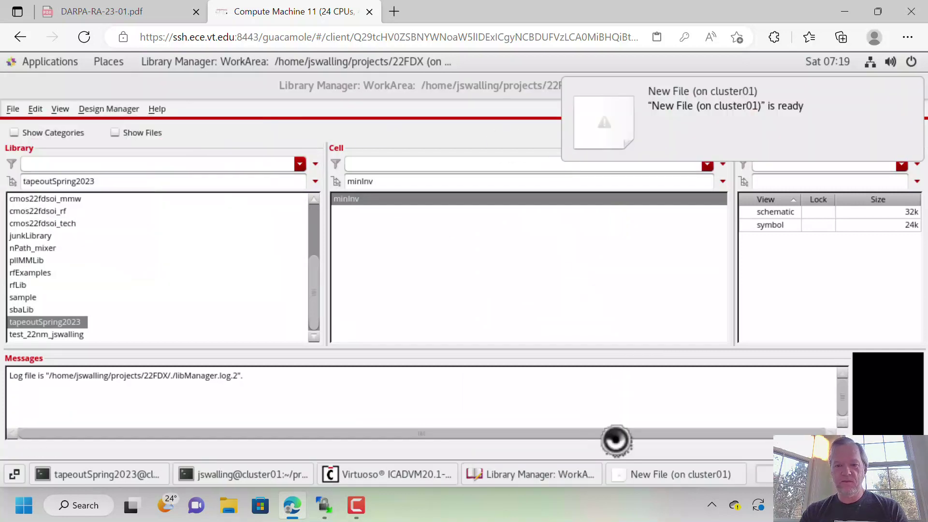
- Name the new minInv view 'layout', keep type layout with Layout XL, and create it
left_click(663, 477)
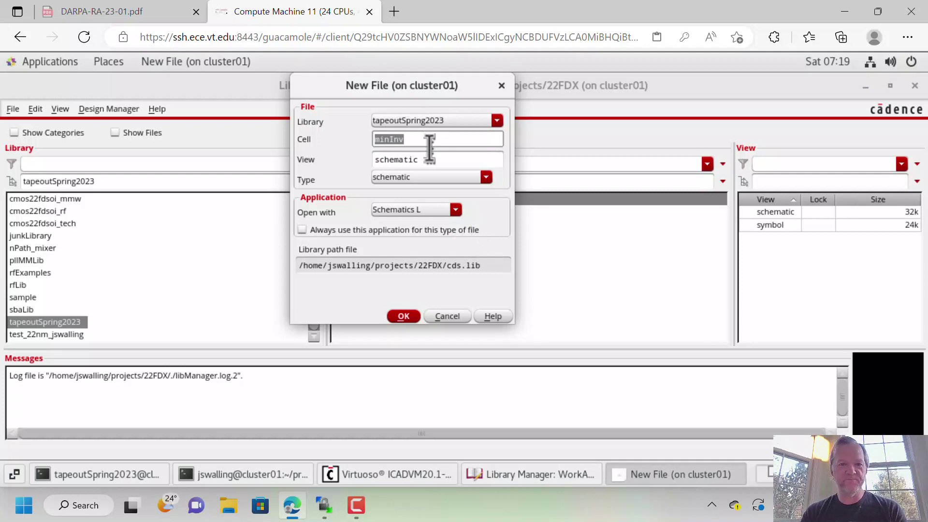
key("Tab")
type("layout")
key("Tab")
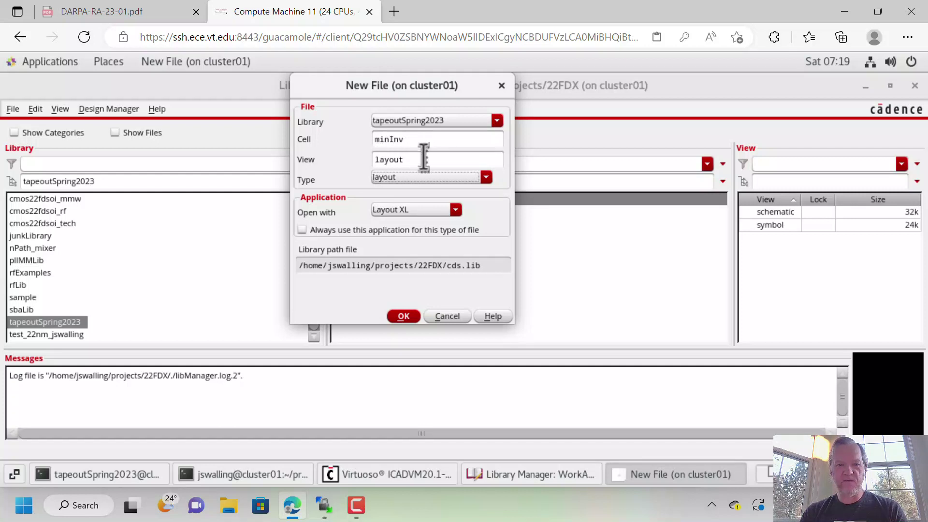
left_click(416, 159)
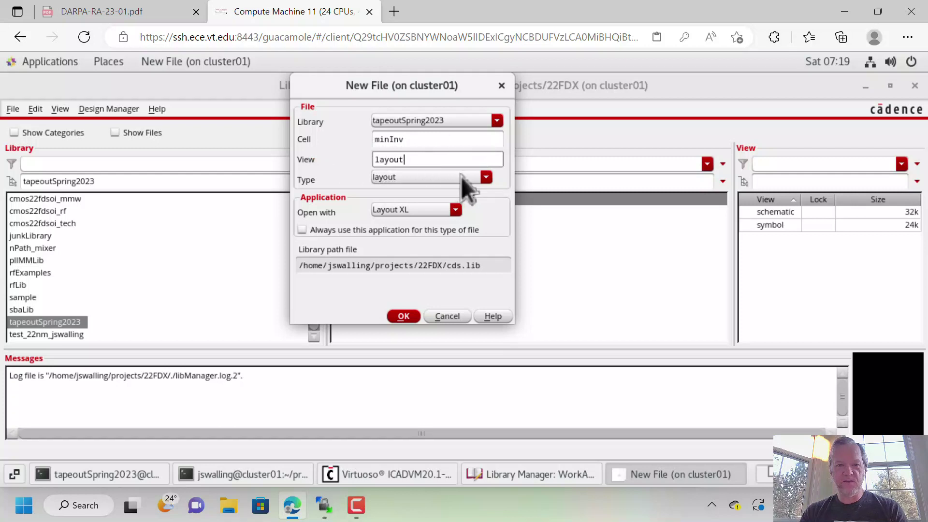
left_click(474, 178)
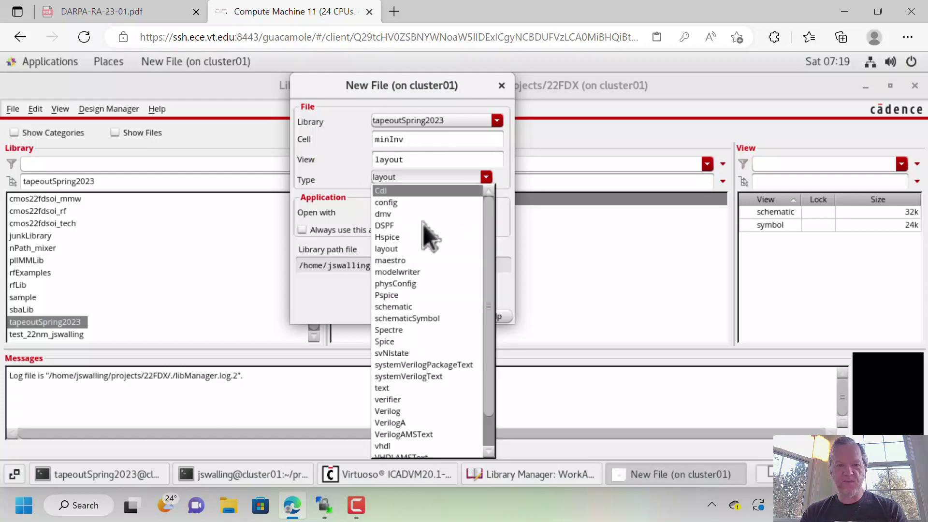
left_click(402, 247)
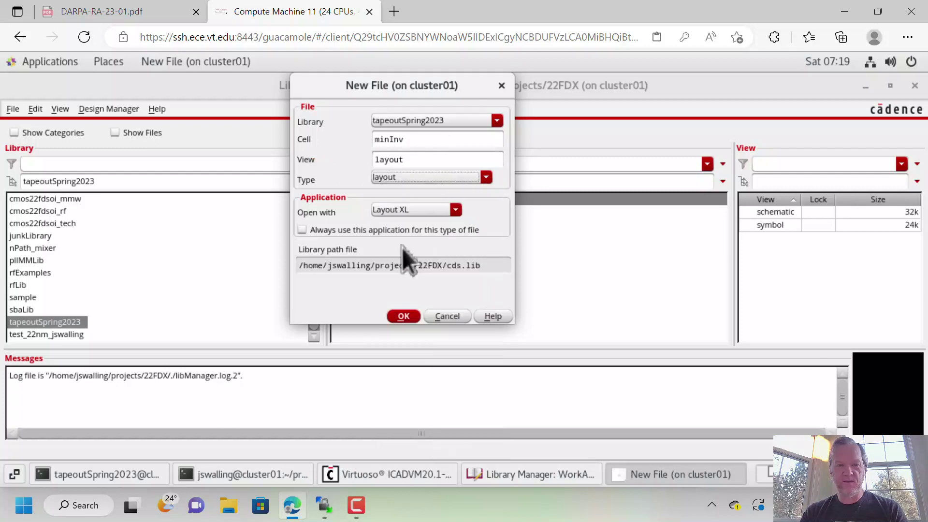
left_click(422, 160)
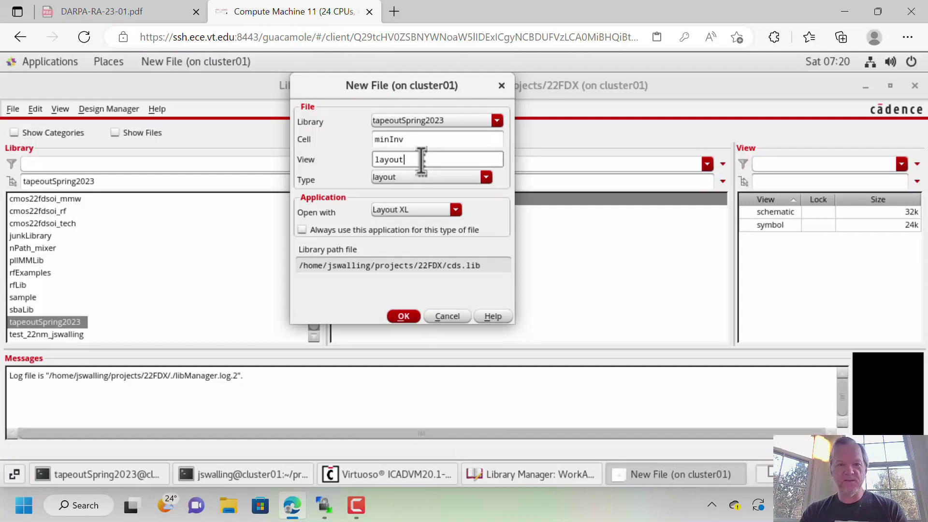
type("_v2")
key("BackSpace")
key("BackSpace")
key("BackSpace")
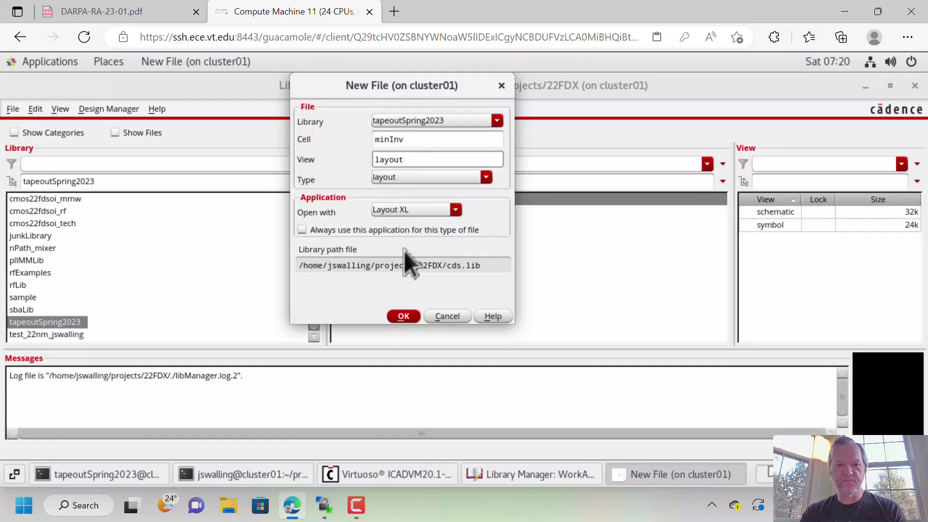
left_click(403, 315)
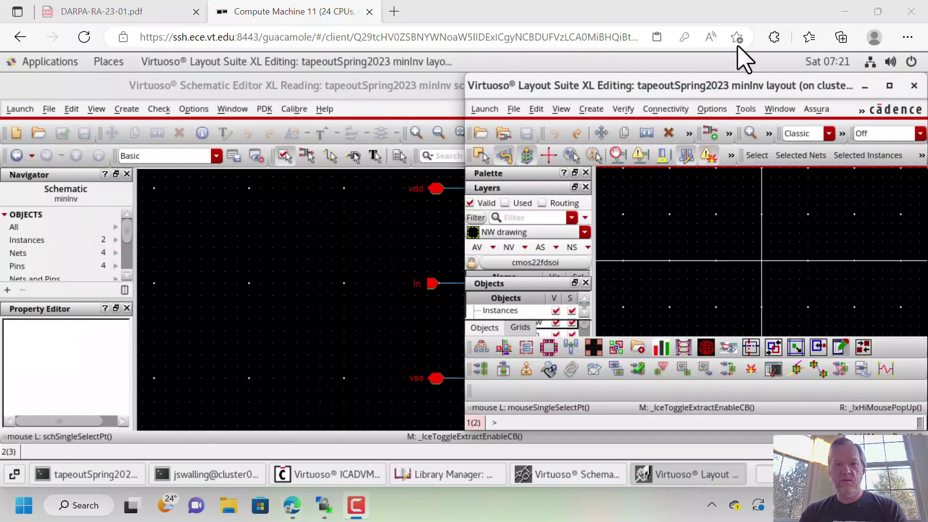
- Maximize the minInv Layout Suite XL window and fit the empty canvas to view
left_click(235, 314)
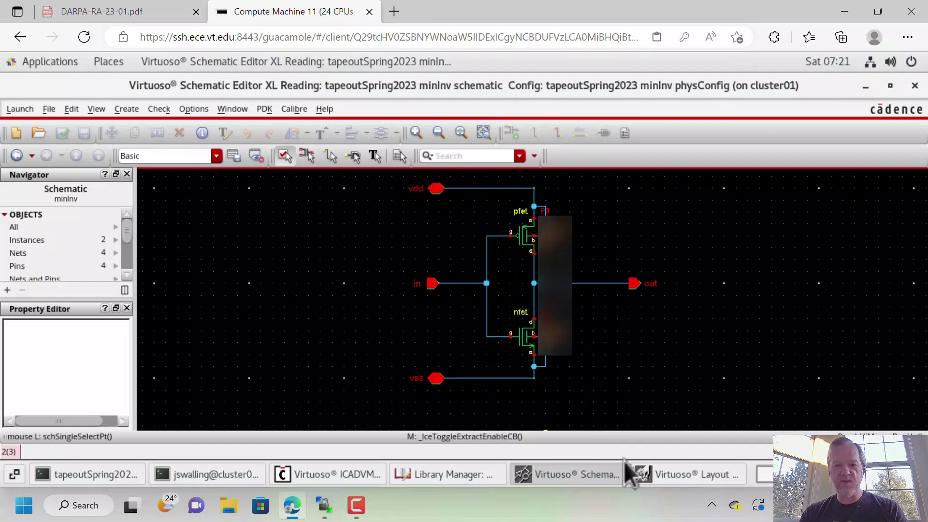
left_click(662, 475)
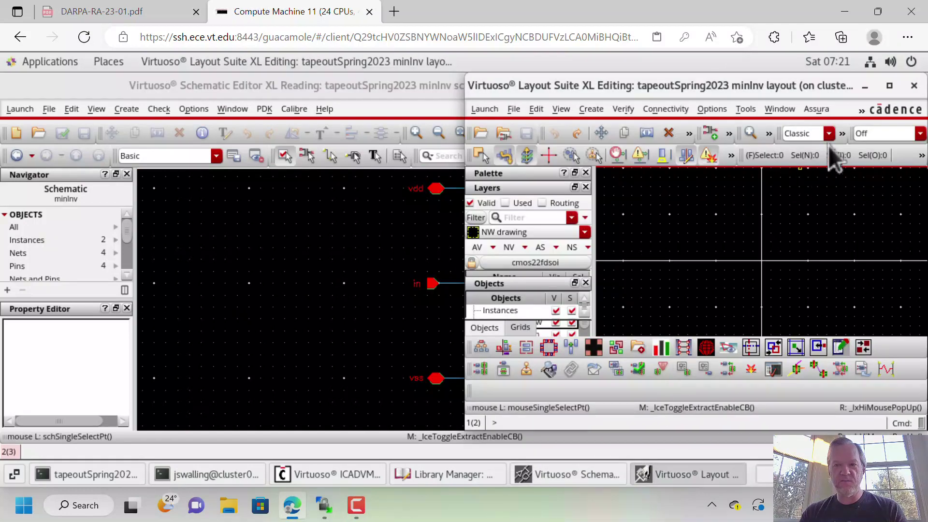
left_click(889, 89)
key("f")
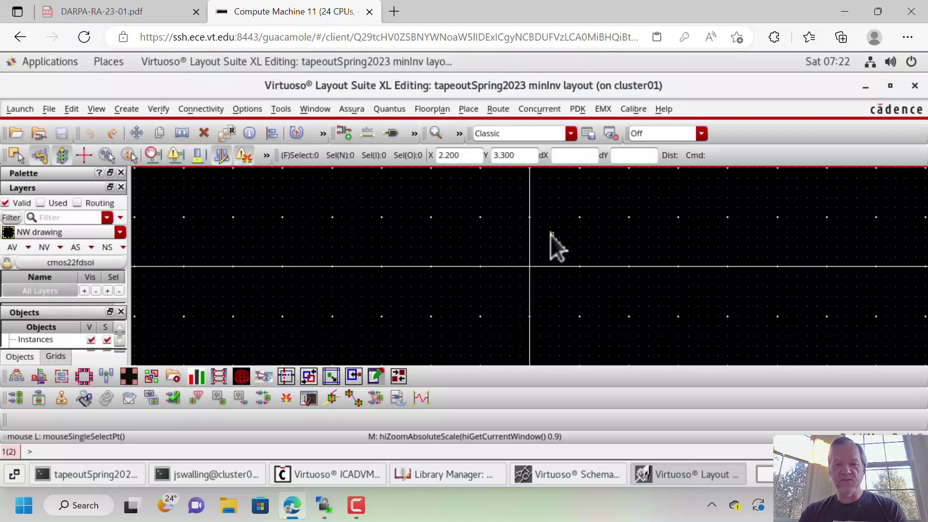
- In Create Instance, choose library cmos22fdsoi, cell nfet_b, view layout
key("i")
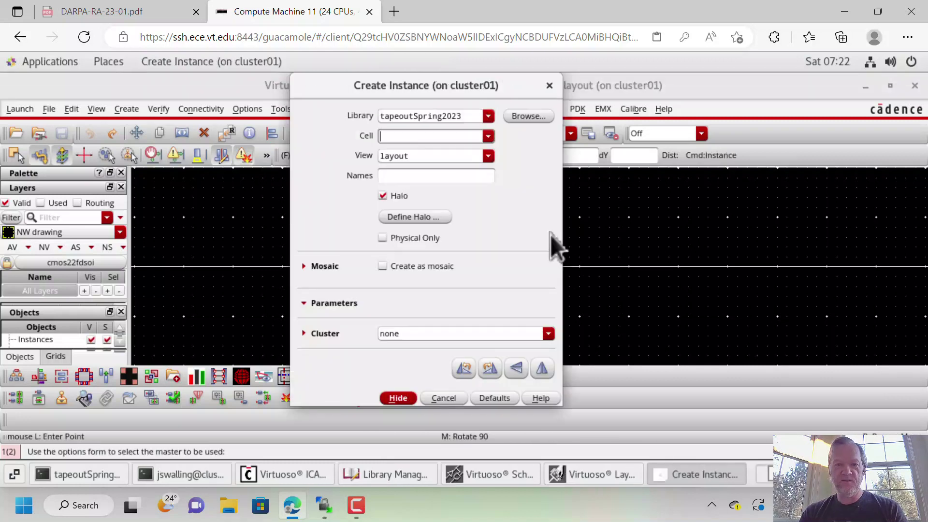
type("cmos22fdsoi")
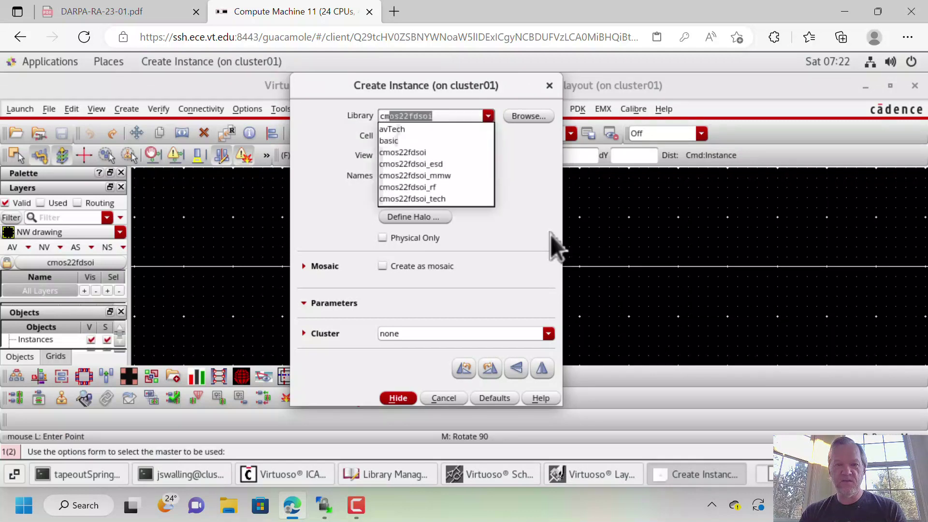
key("Tab")
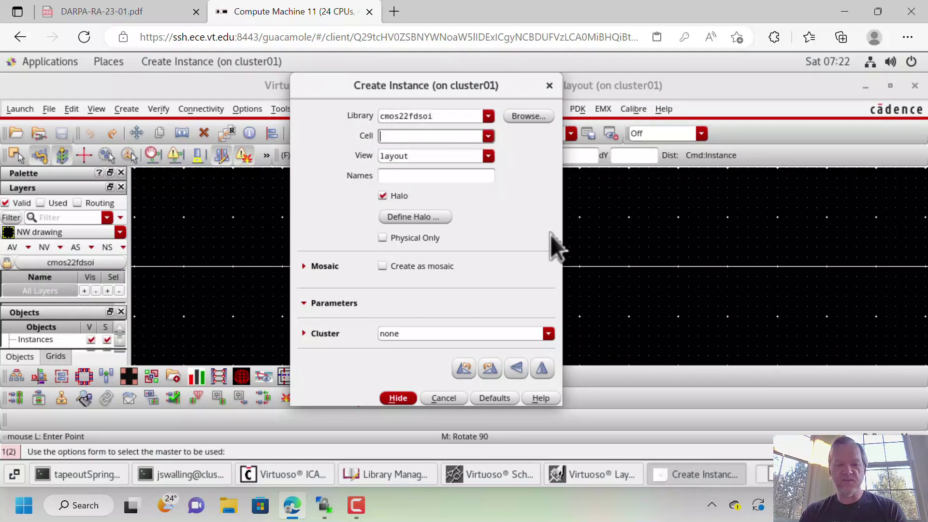
type("nfet")
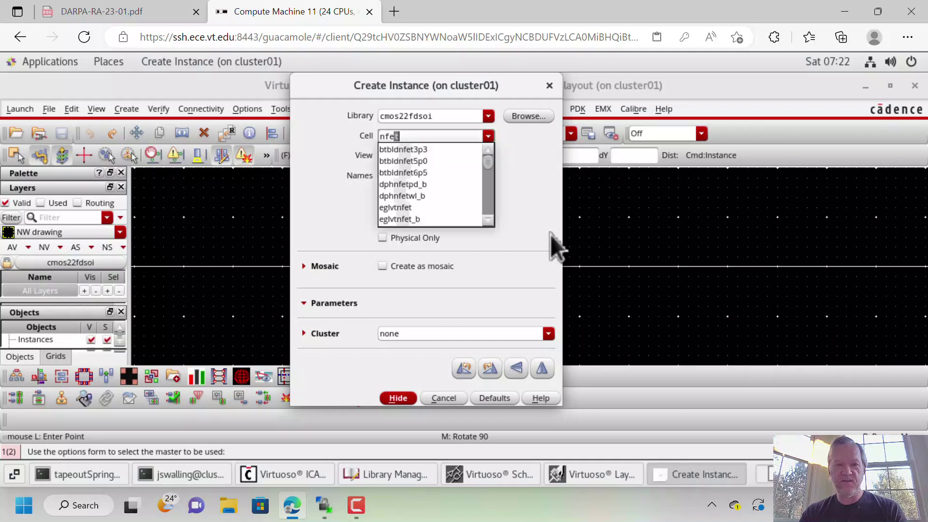
type("_b")
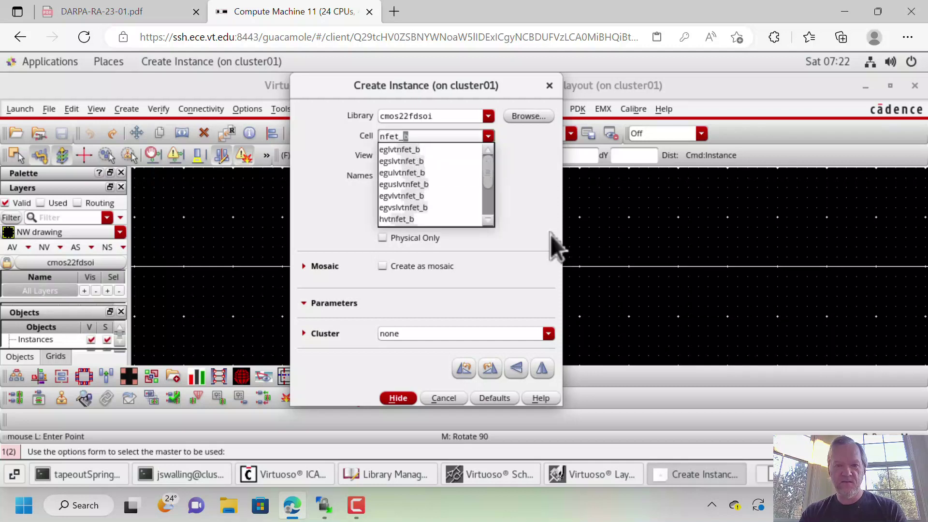
key("Tab")
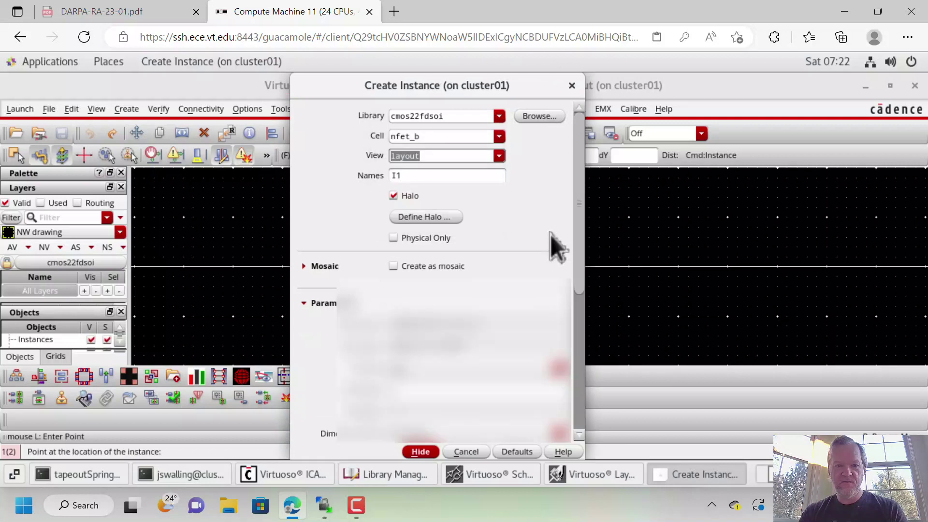
left_click(504, 378)
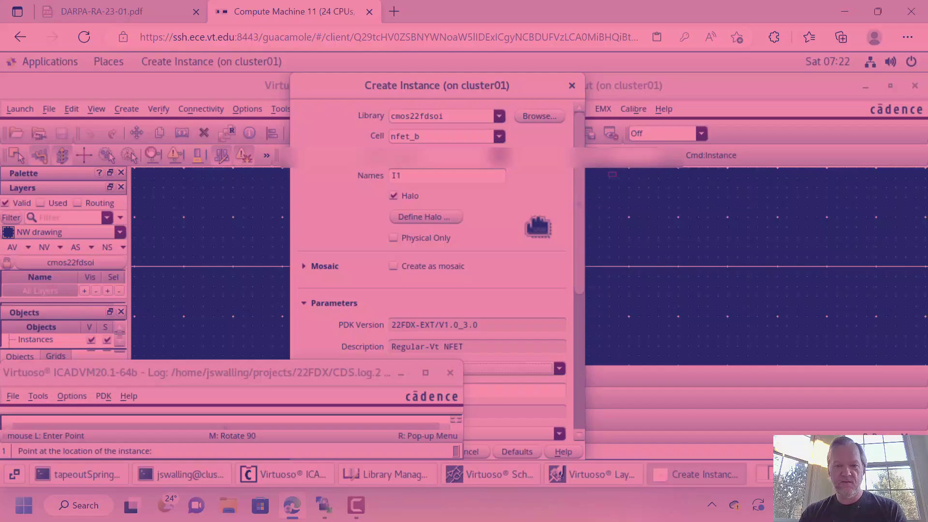
- Zoom in twice around the nfet_b ghost until its transistor geometry appears
key("z")
left_click(506, 260)
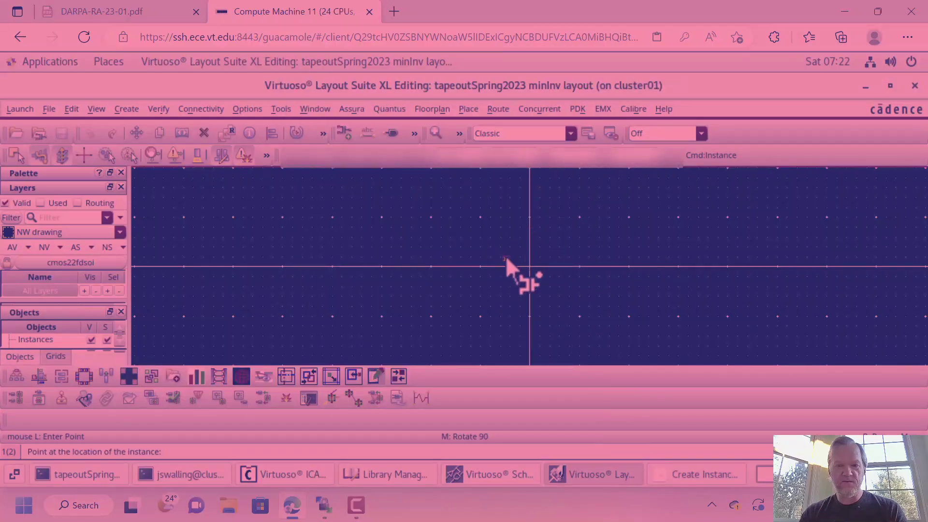
left_click(552, 283)
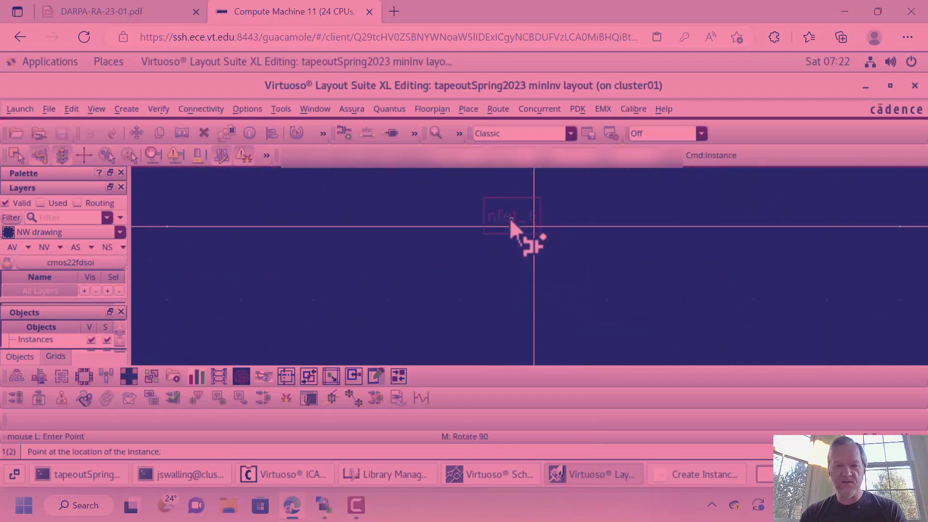
left_click(511, 220)
left_click(560, 269)
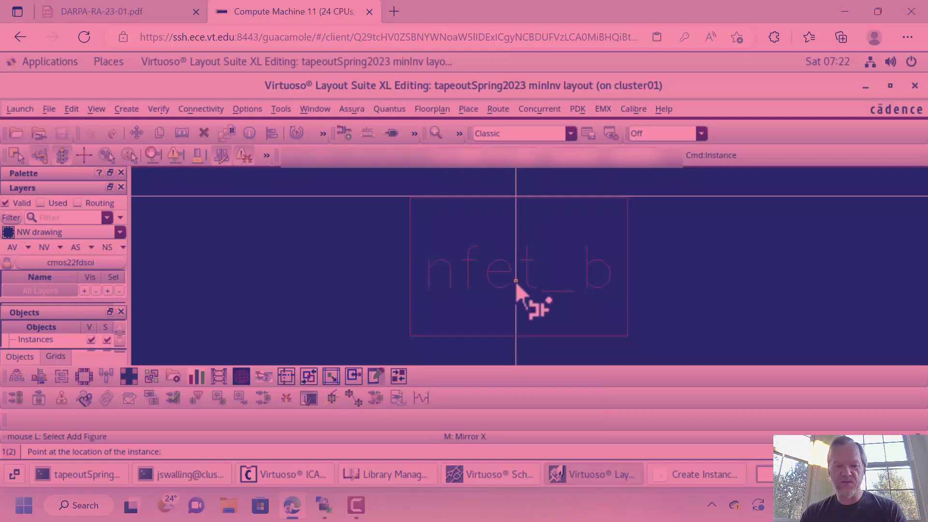
left_click(516, 281)
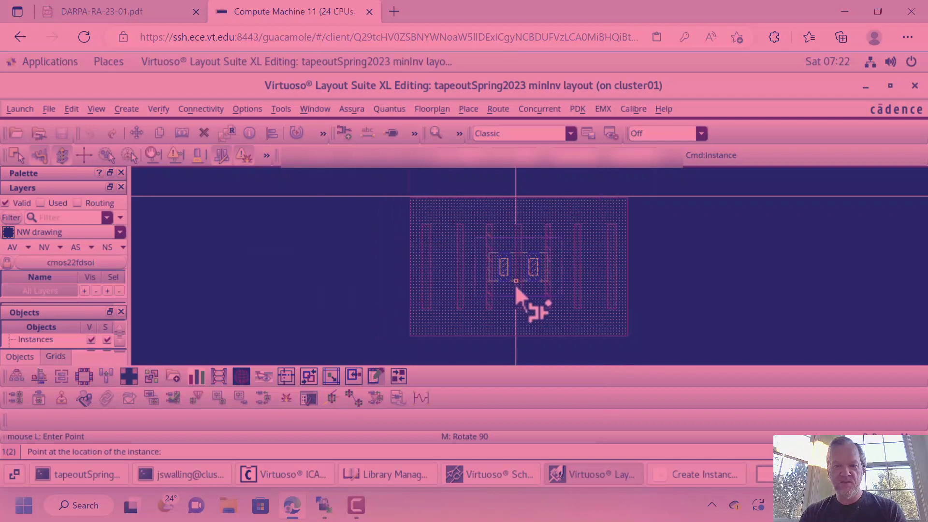
- Set X and Y snap spacing to 0.001 in the Display Options
left_click(245, 111)
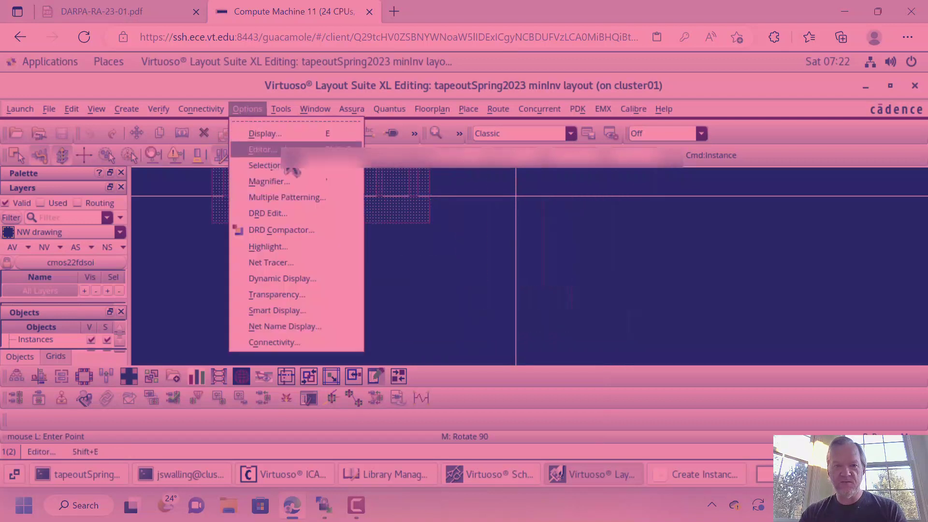
left_click(286, 151)
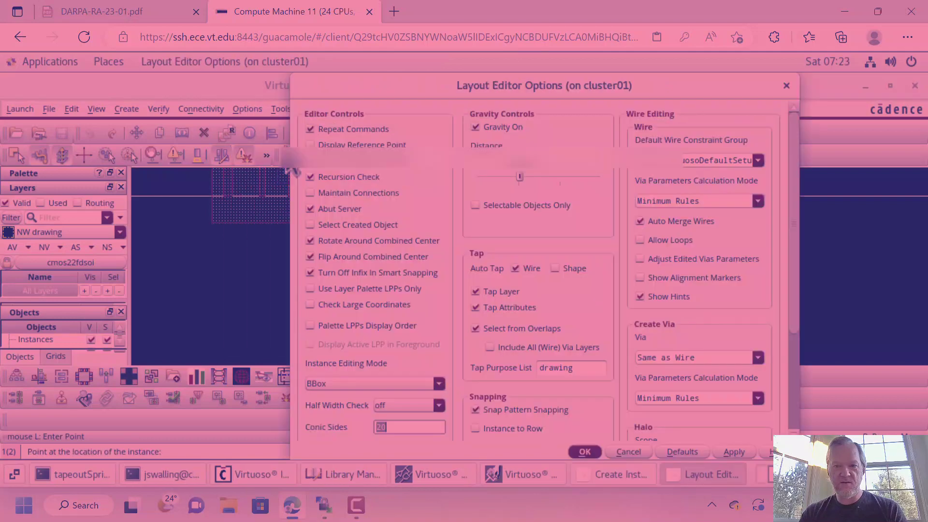
left_click(786, 87)
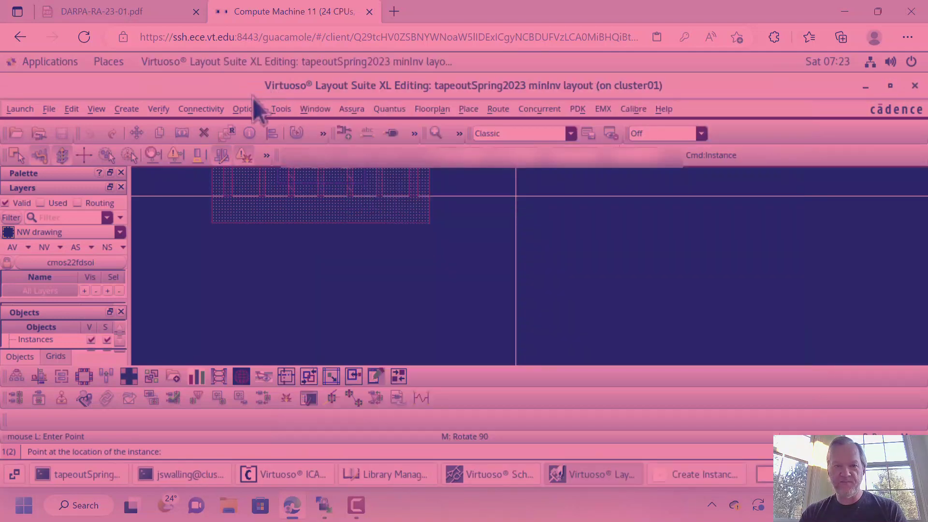
left_click(244, 108)
left_click(261, 133)
left_click(648, 214)
type("1")
key("Tab")
type("00")
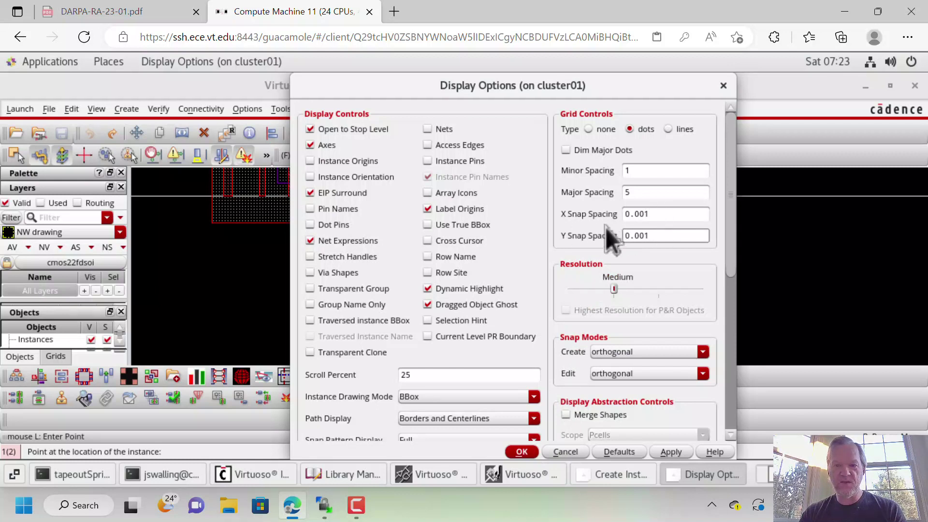
left_click(522, 451)
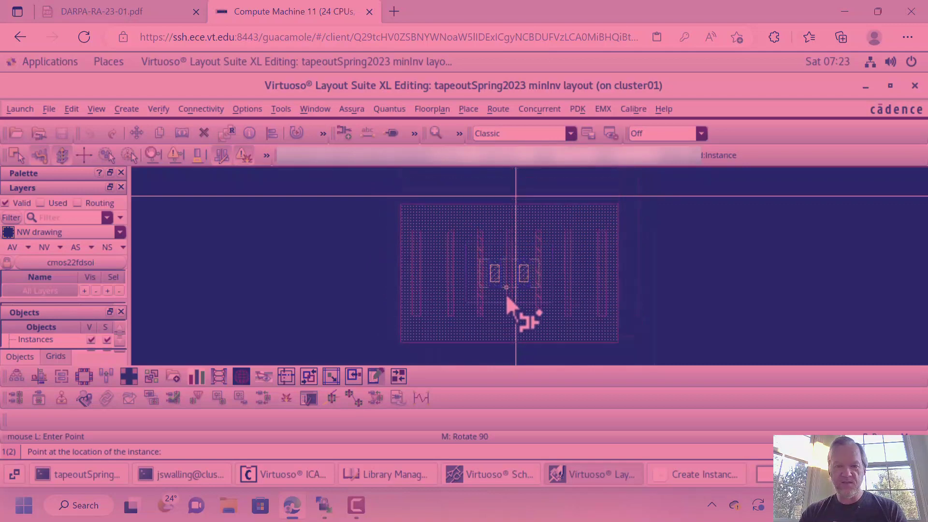
- Place the nfet_b instance on the layout and end instance creation
scroll(523, 303, "up", 3)
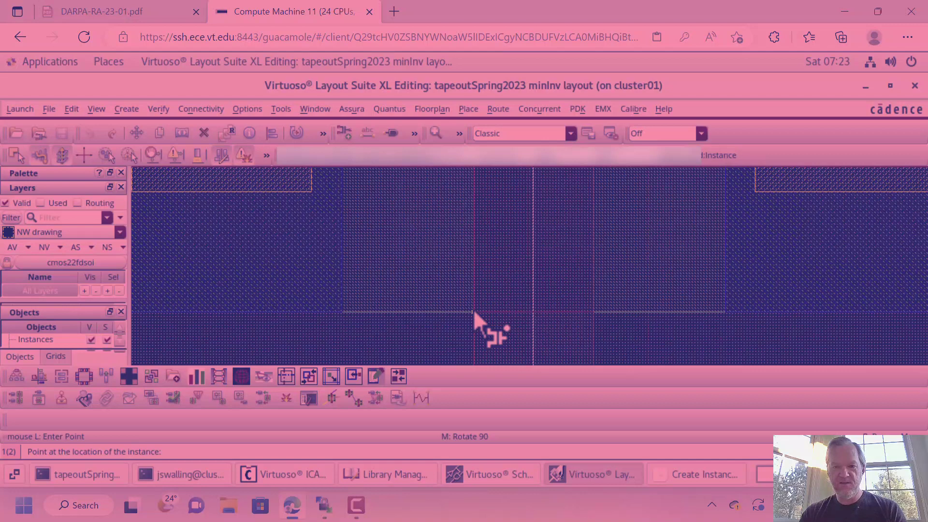
left_click(474, 309)
scroll(646, 306, "down", 3, "ctrl")
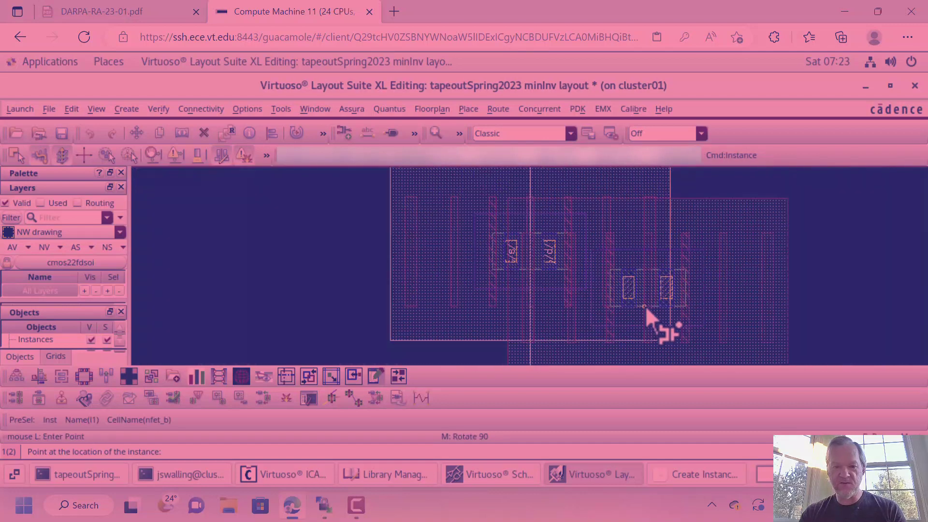
key("Escape")
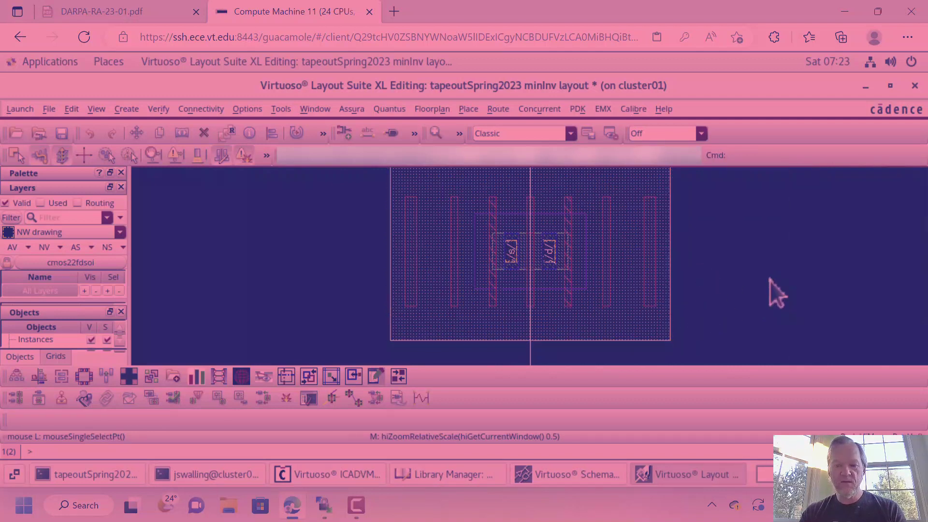
scroll(769, 281, "up", 4)
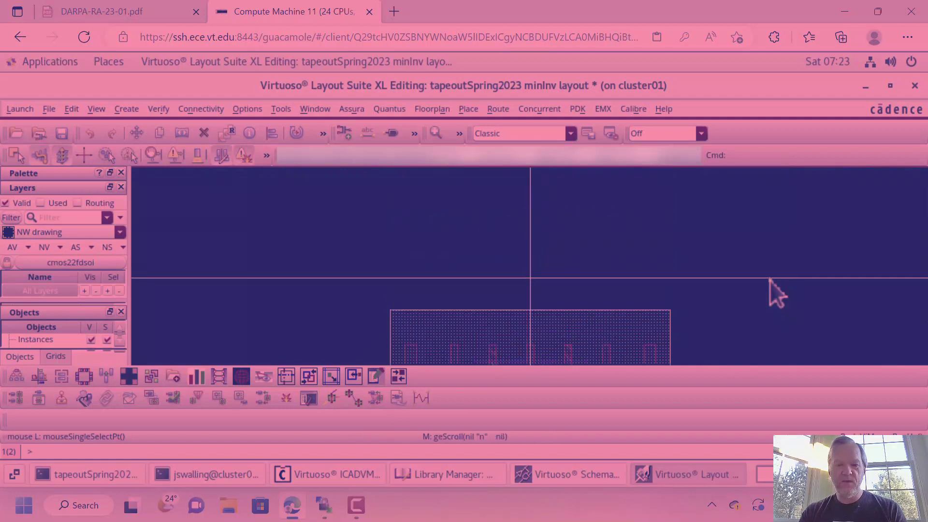
- Set up a pfet_b instance with the MIN parameter option
key("i")
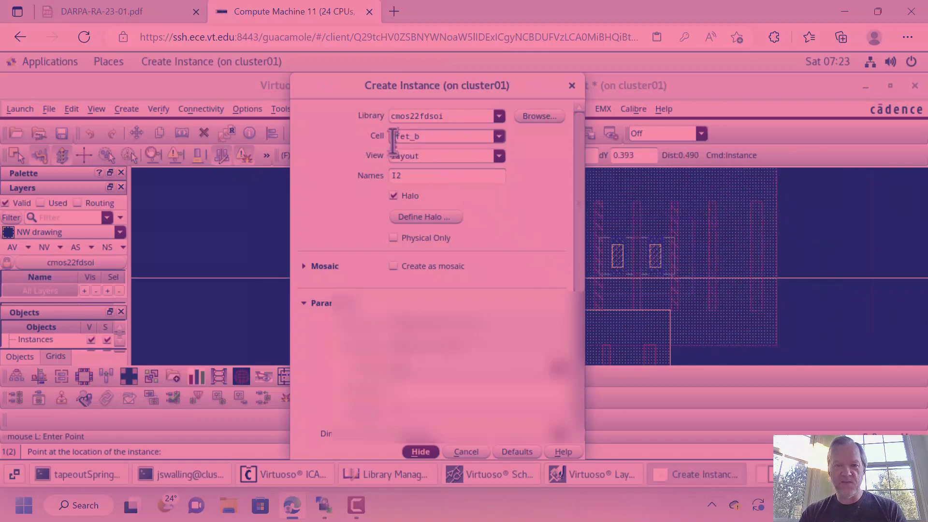
key("Tab")
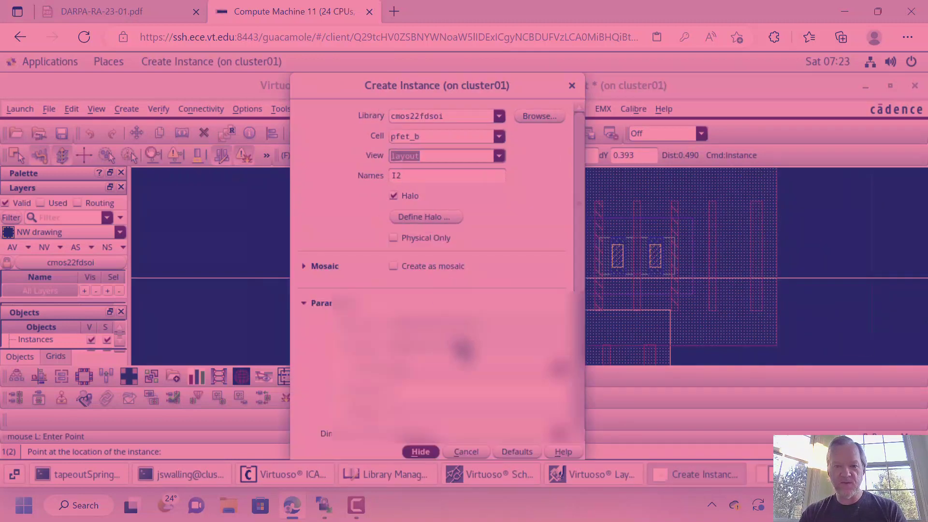
left_click(447, 322)
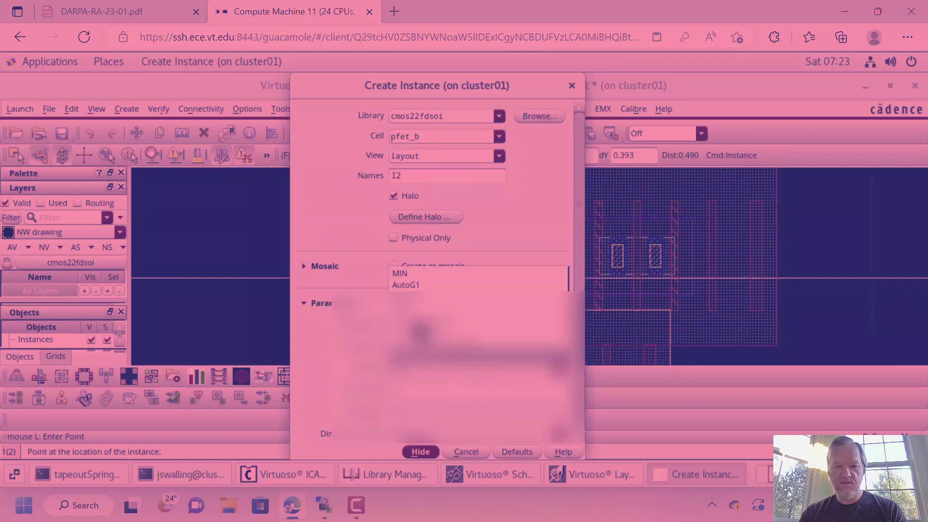
left_click(411, 314)
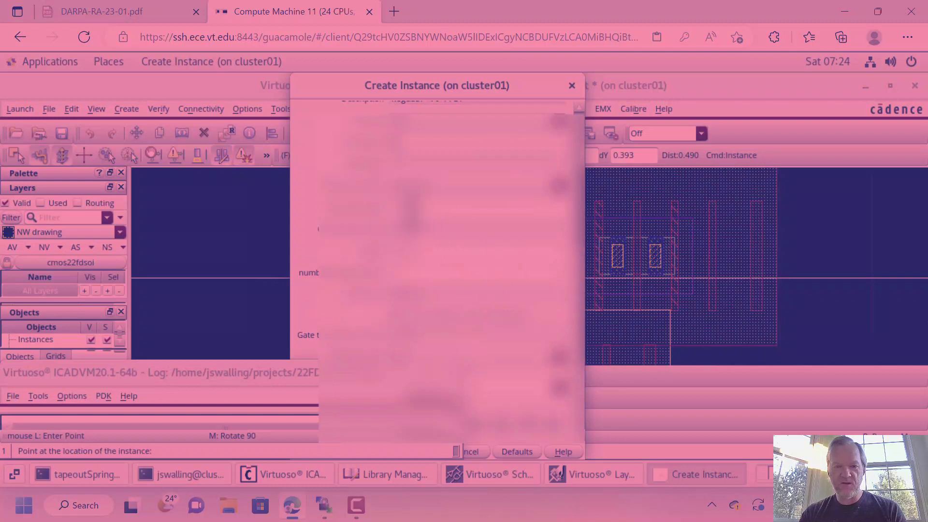
- Place the pfet_b directly above the nfet_b and end instance creation
left_click(731, 90)
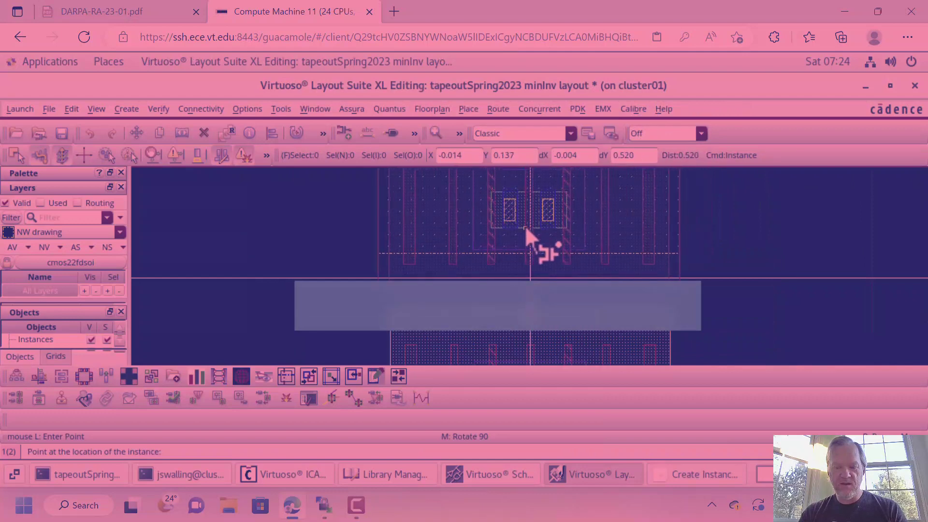
key("z")
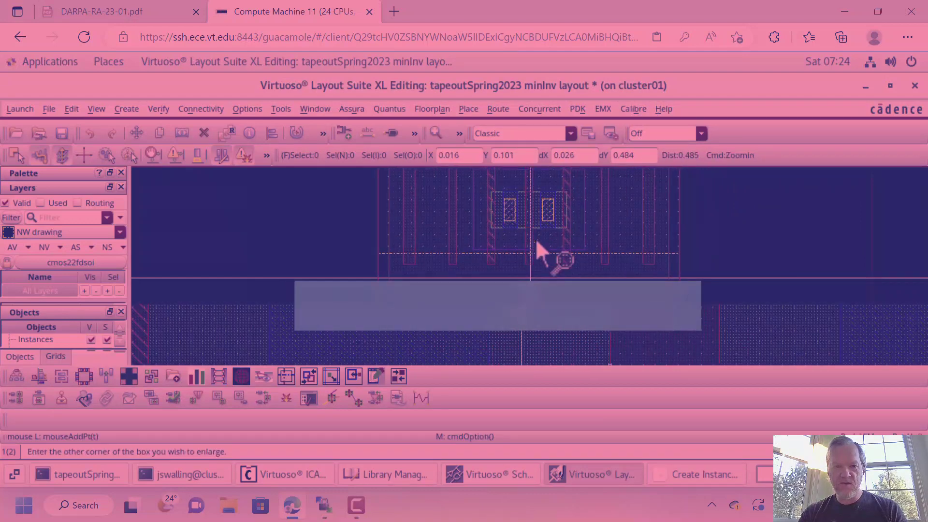
left_click(536, 239)
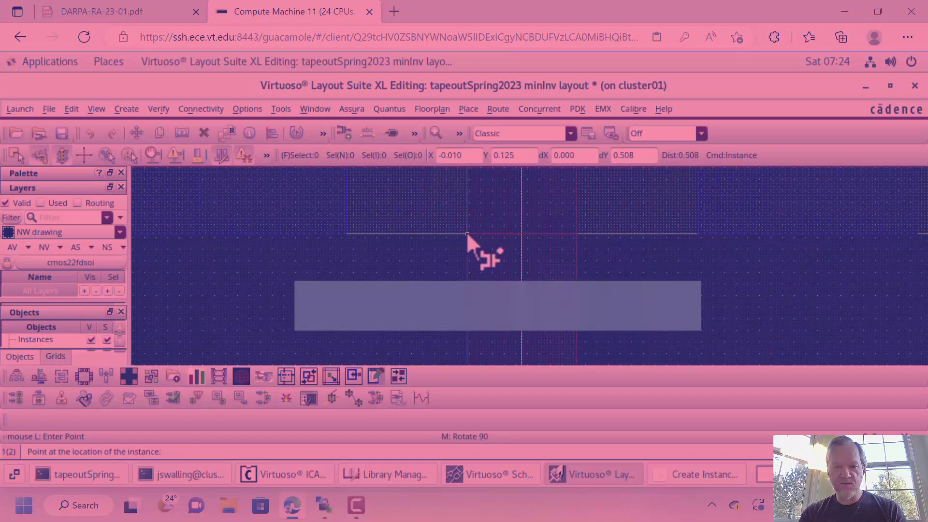
key("shift+z")
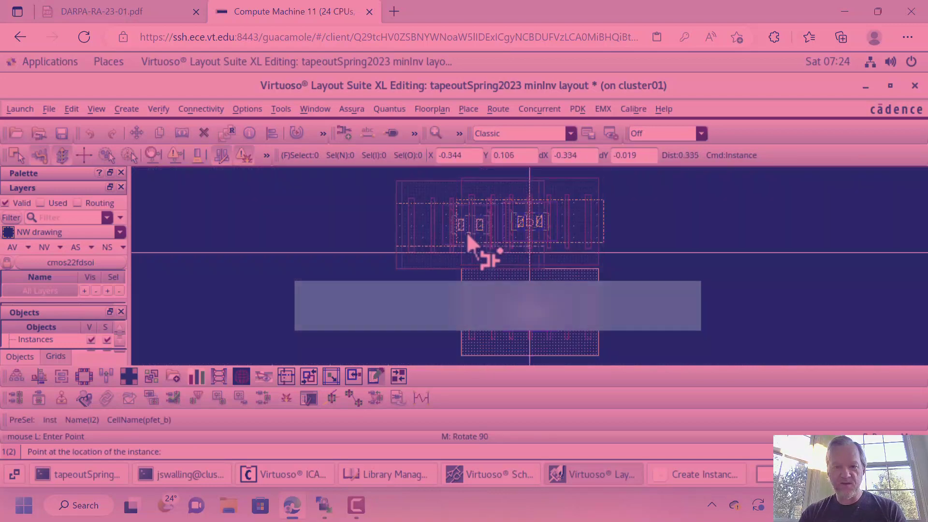
key("Escape")
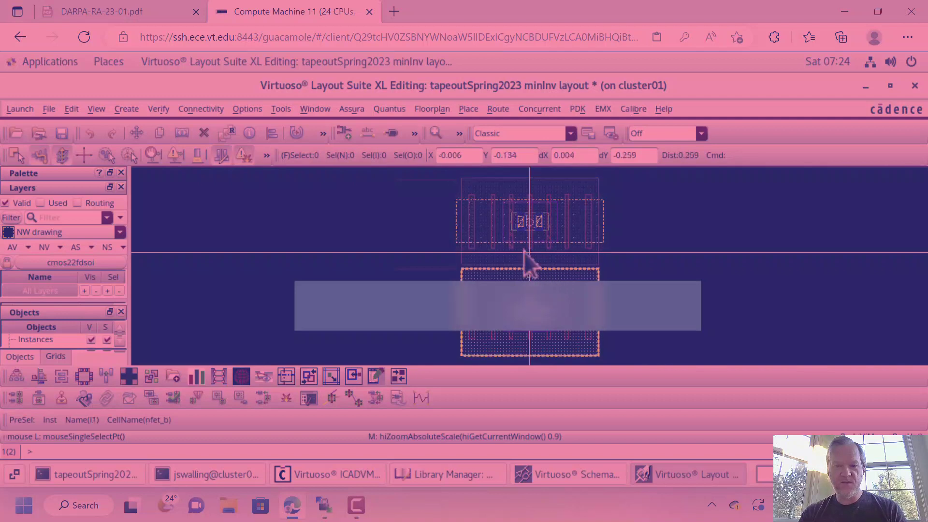
- Zoom in on the stacked nfet_b and pfet_b transistors
scroll(525, 254, "up", 4)
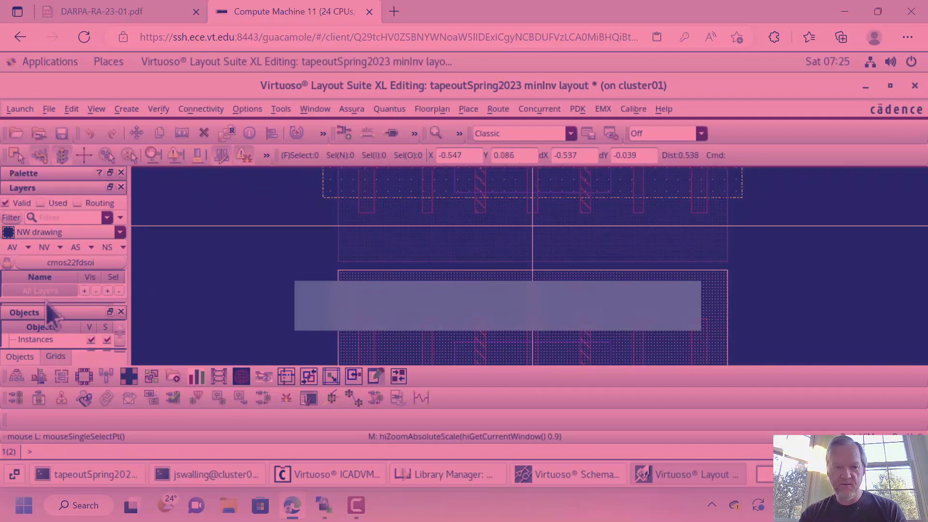
- Close the Objects and Grids panels and make PC drawing the active layer
left_click(121, 312)
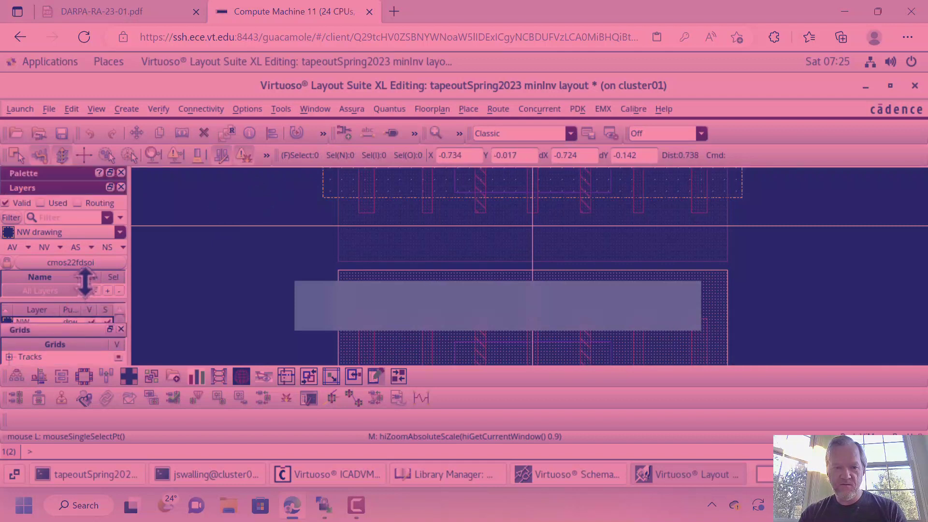
left_click(121, 329)
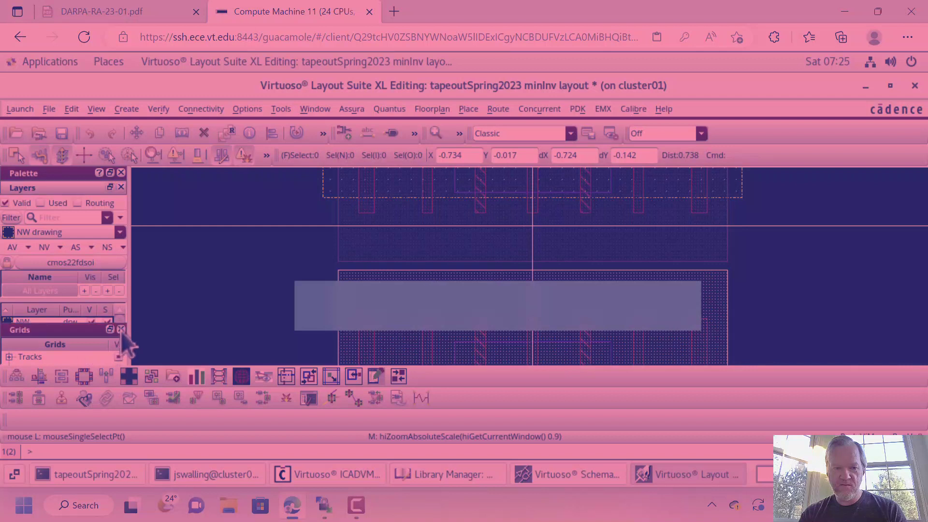
left_click(69, 219)
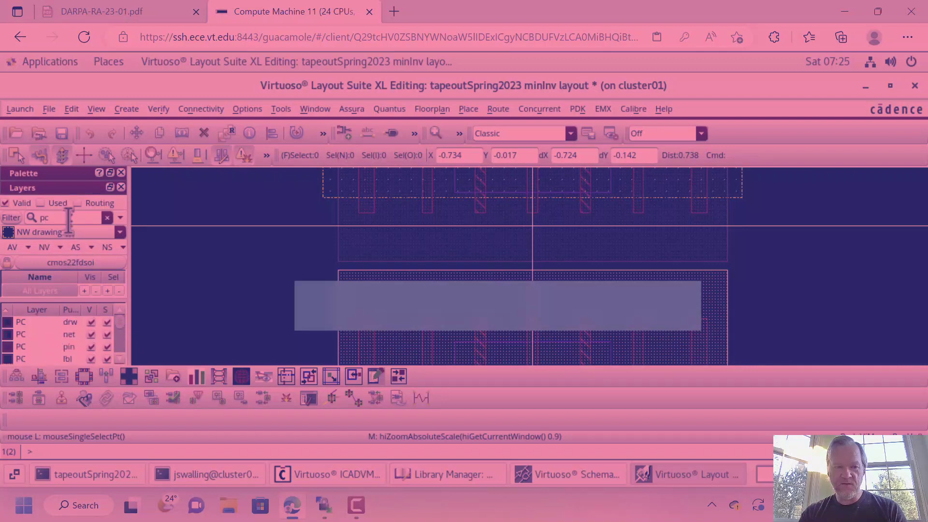
left_click(36, 323)
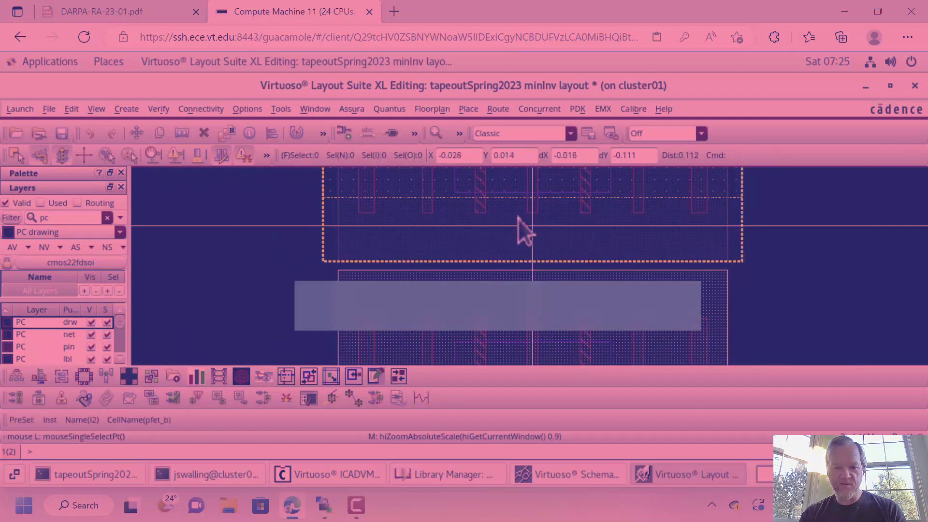
- Draw a vertical PC gate strip from the pfet gate down to the nfet gate
key("r")
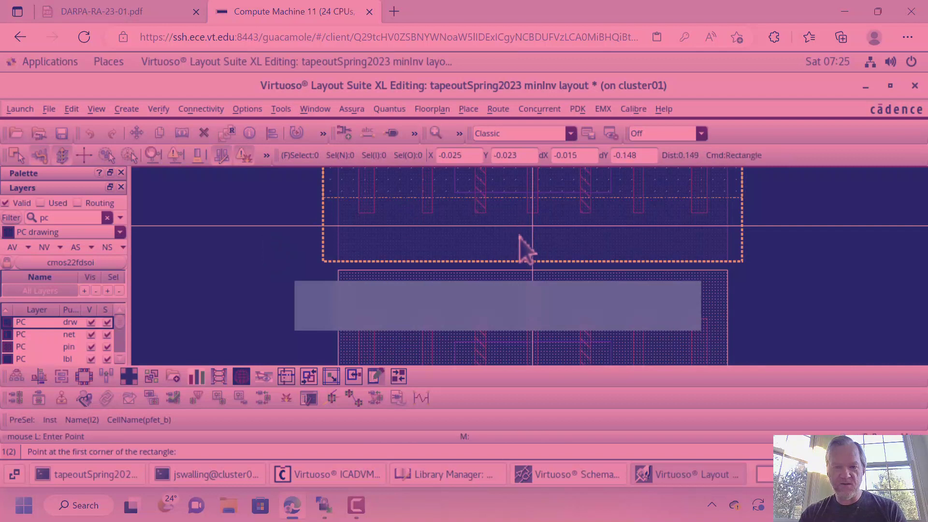
left_click(526, 212)
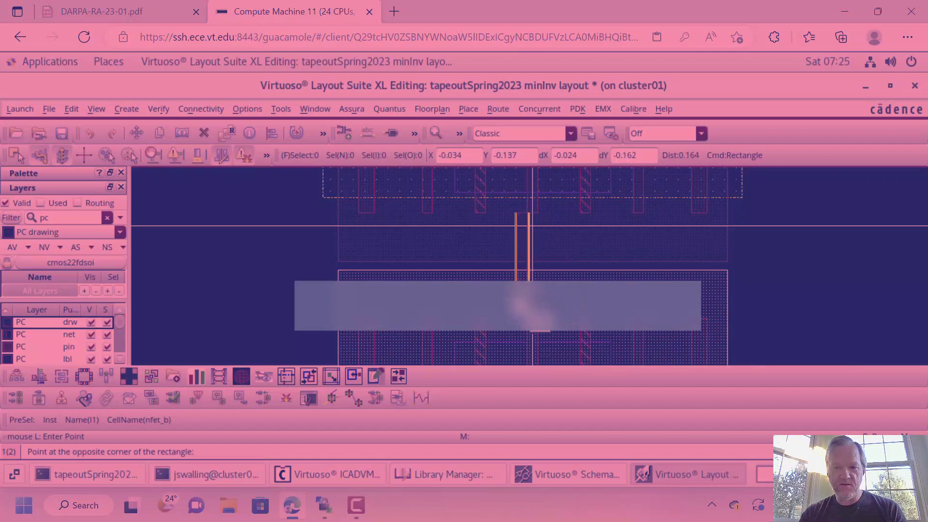
key("ctrl+z")
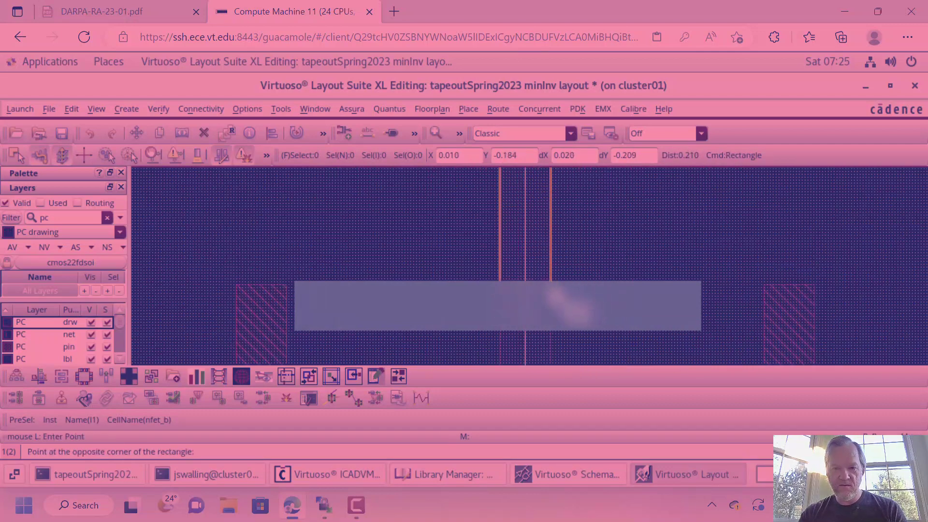
left_click(551, 287)
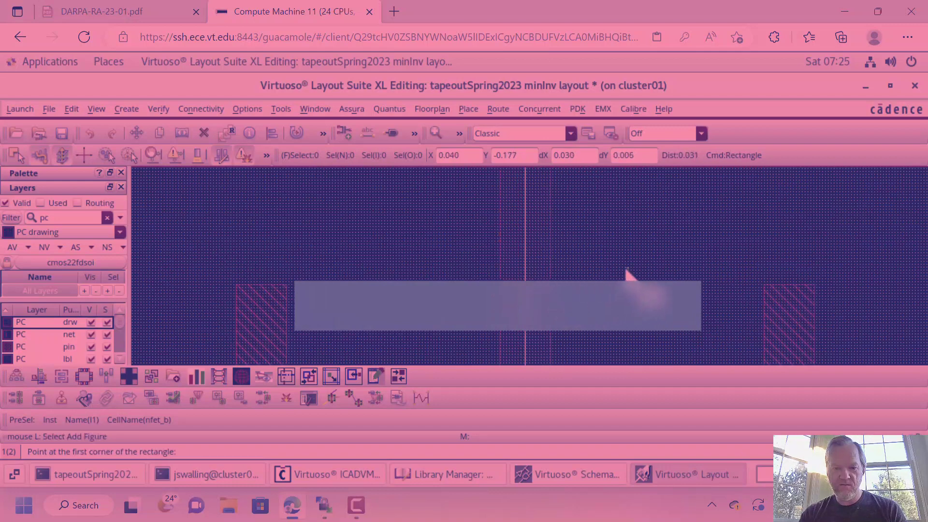
key("shift+z")
key("shift+z")
key("shift+z")
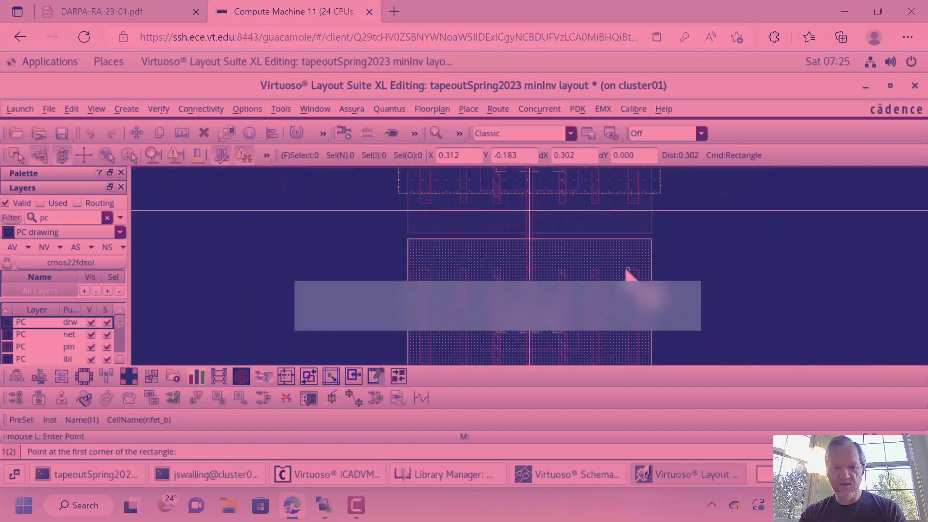
key("Escape")
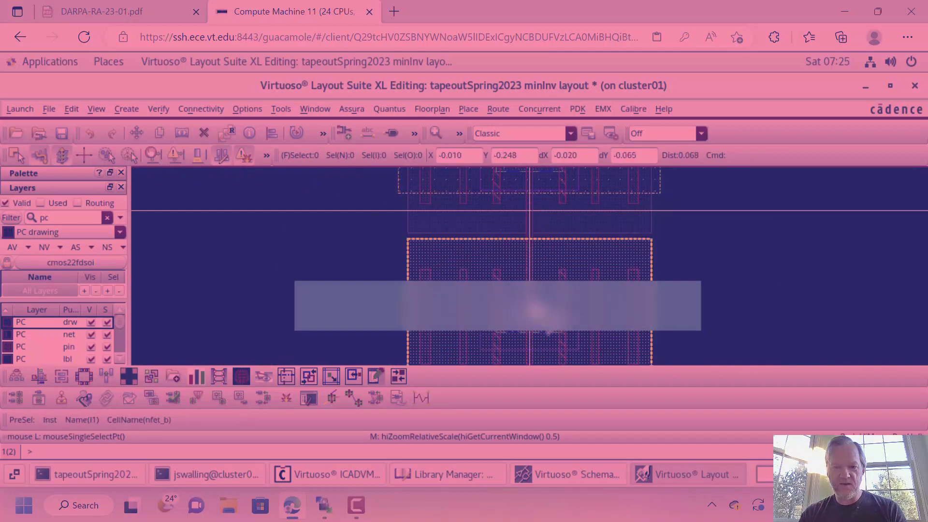
key("z")
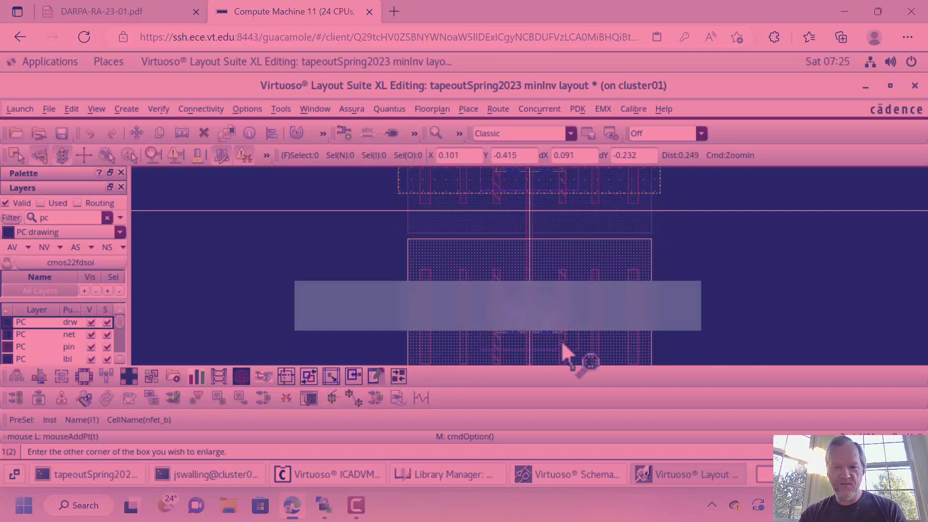
left_click(561, 340)
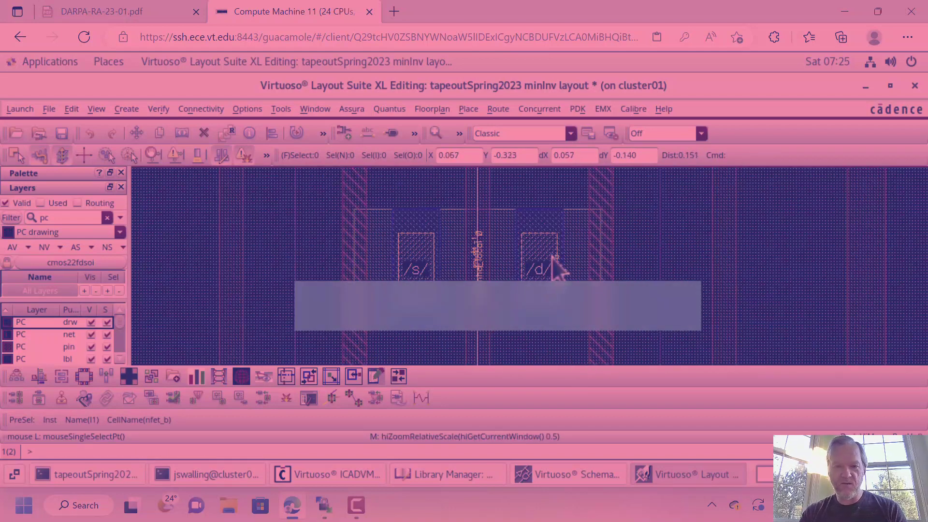
- Place an M1V1M2 via, with the enclosure option off, on the /d/ drain contact
key("o")
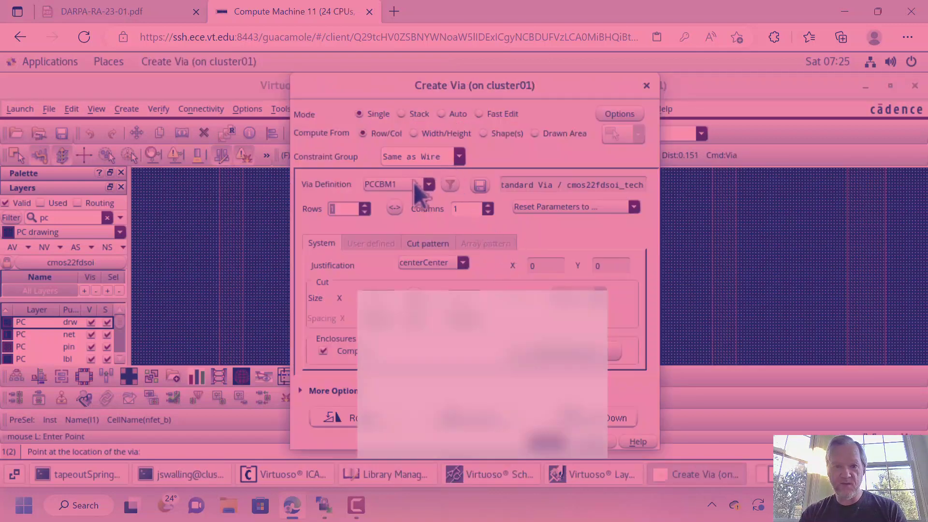
left_click(419, 194)
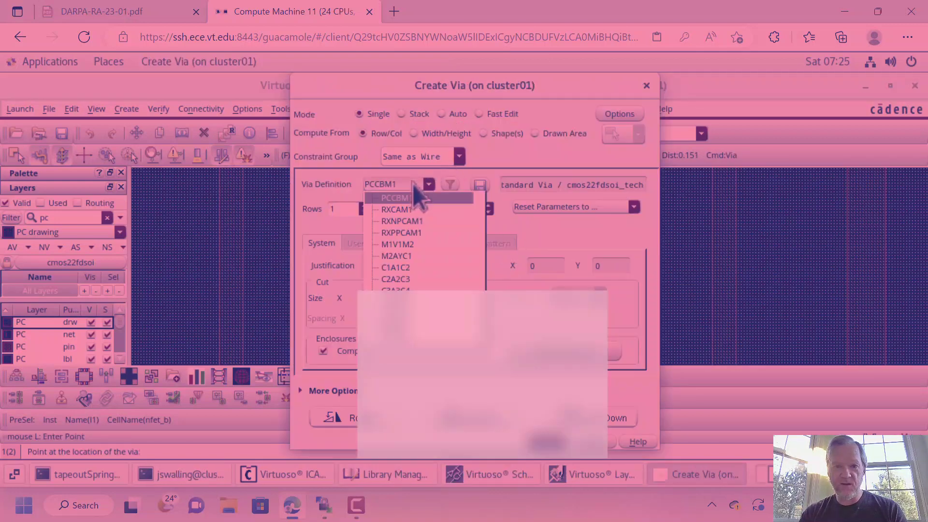
left_click(411, 244)
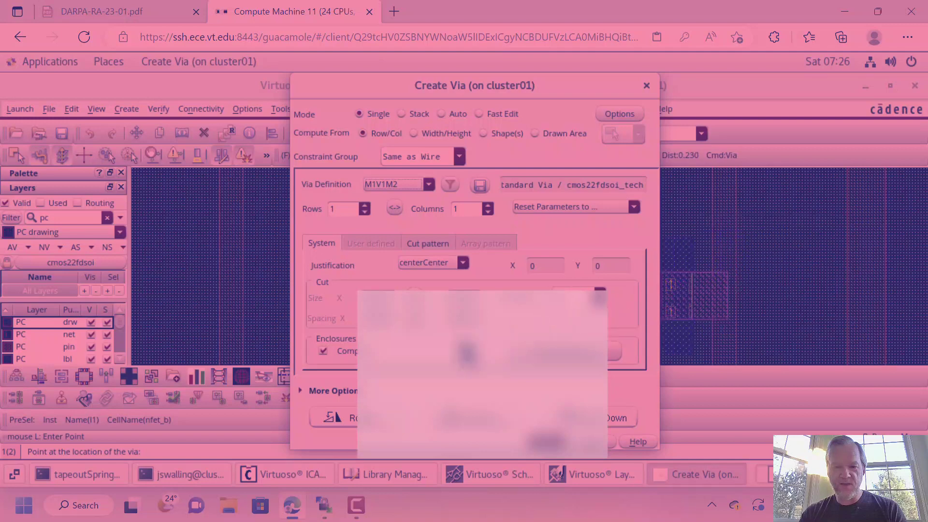
left_click(346, 352)
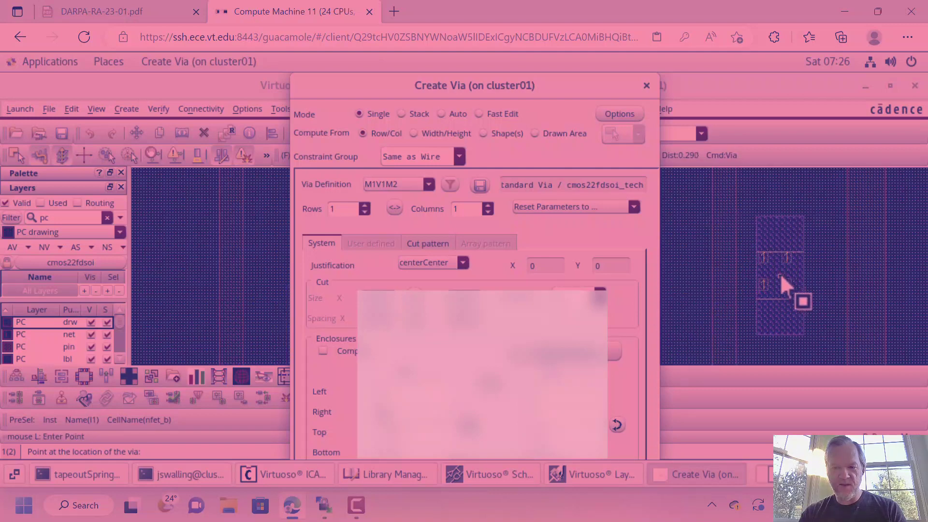
scroll(773, 270, "down", 1)
left_click(757, 105)
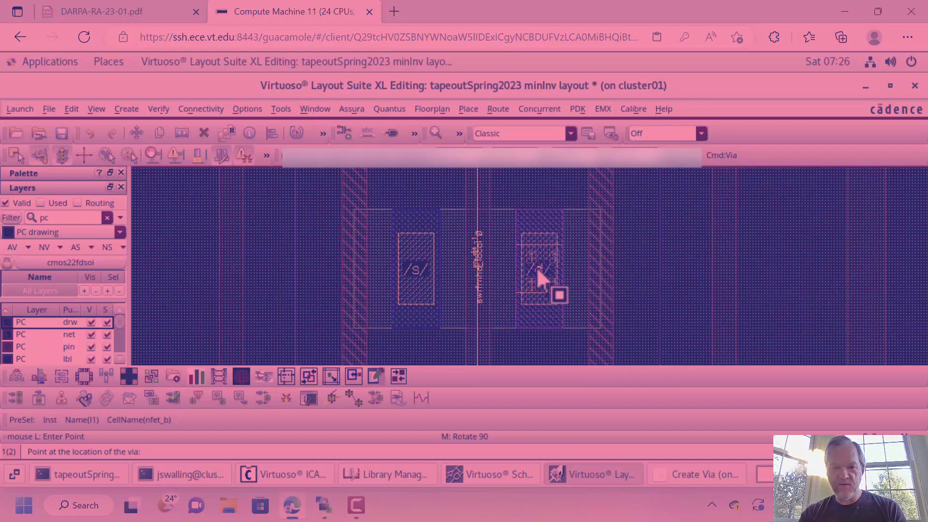
scroll(622, 231, "up", 1)
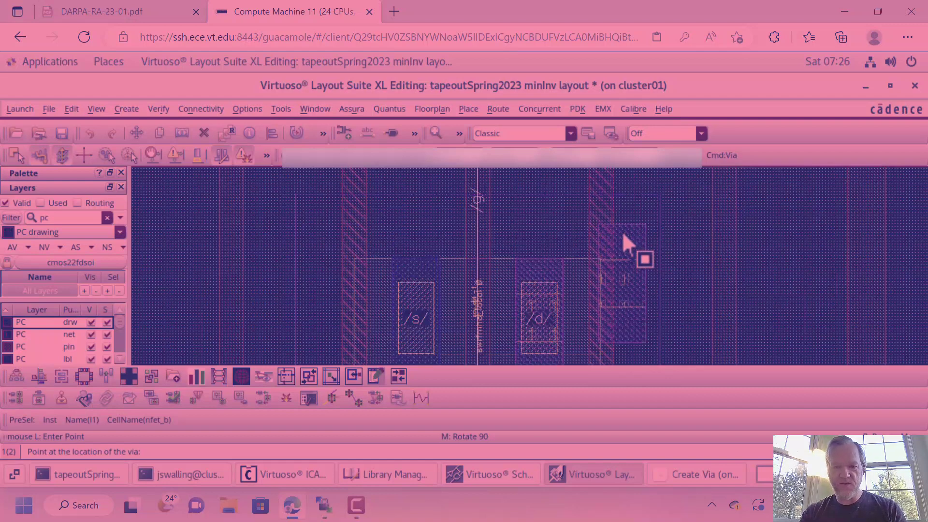
scroll(622, 231, "up", 2)
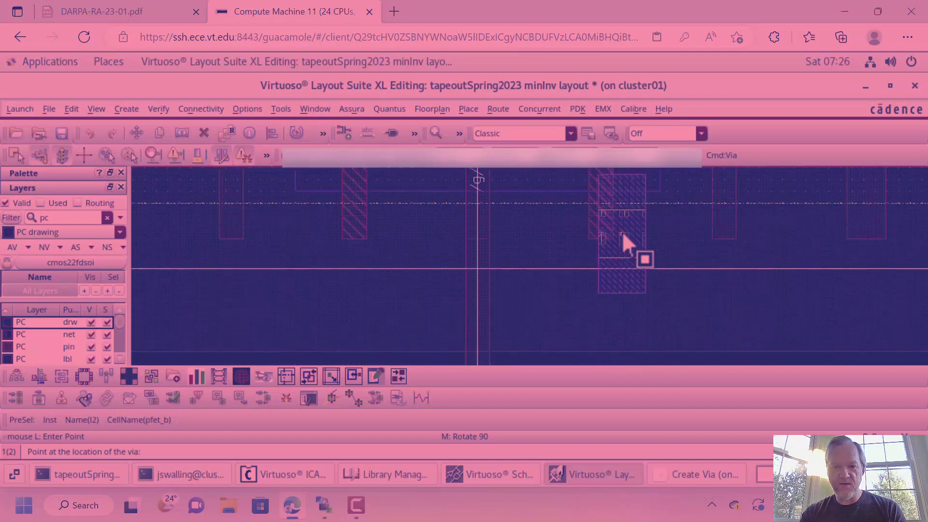
scroll(622, 231, "up", 3)
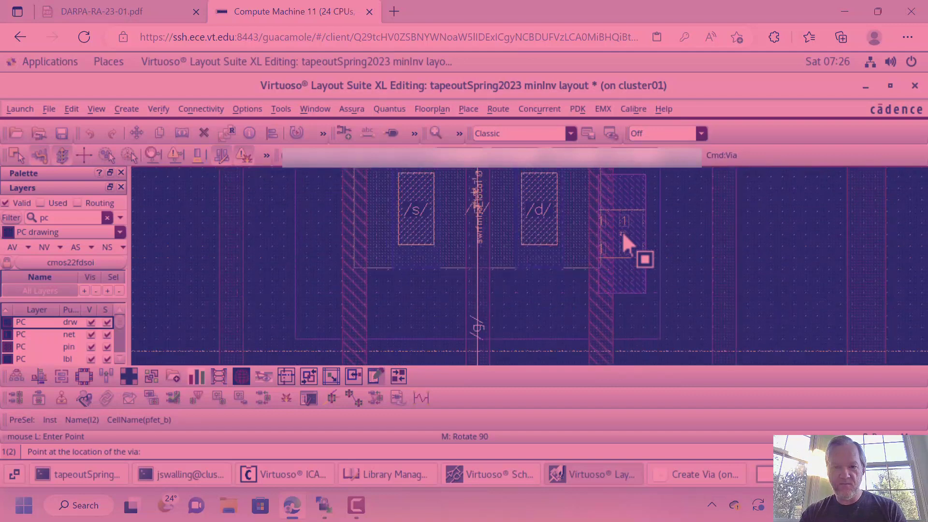
scroll(622, 232, "up", 1)
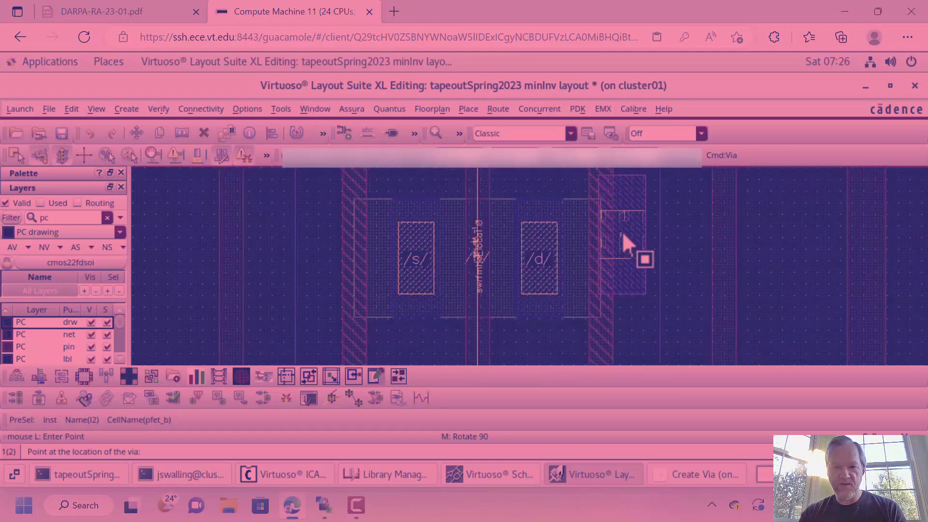
left_click(536, 259)
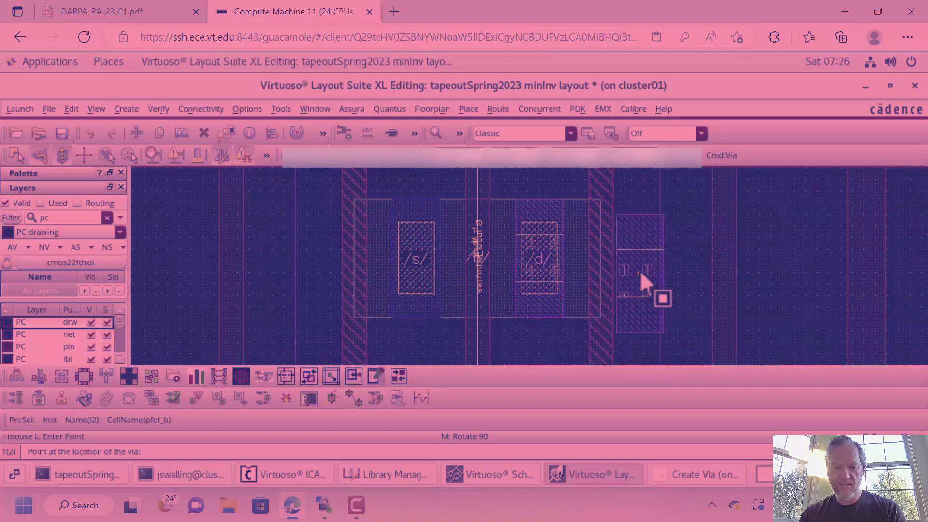
key("Escape")
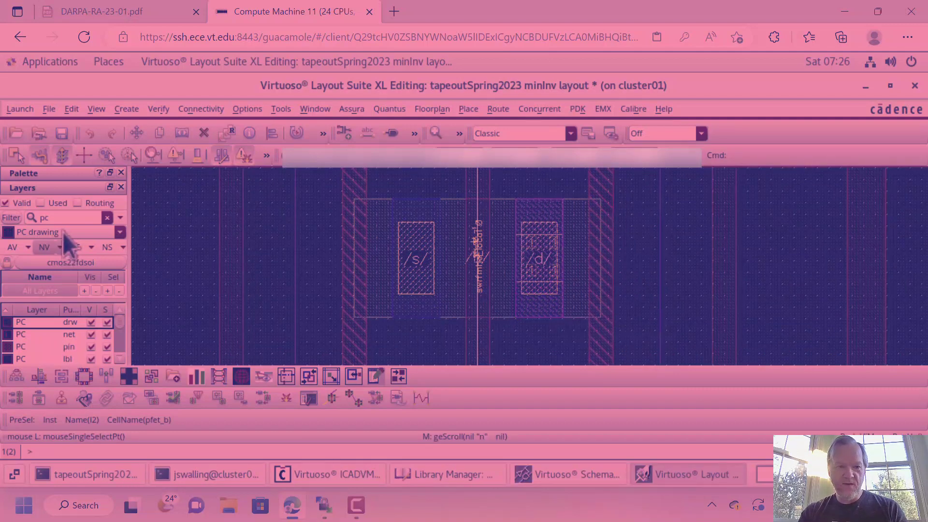
- Filter the layers to m2 and make M2 drawing the current layer
double_click(68, 217)
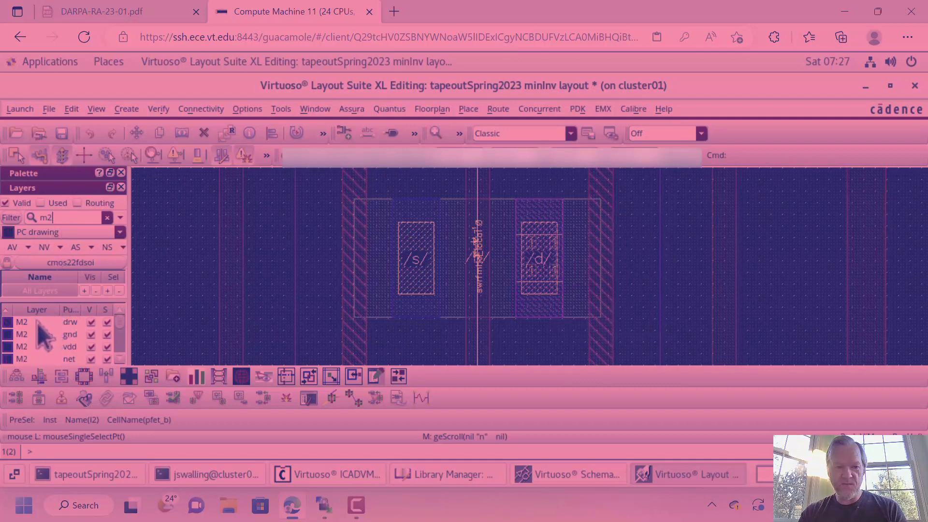
left_click(37, 323)
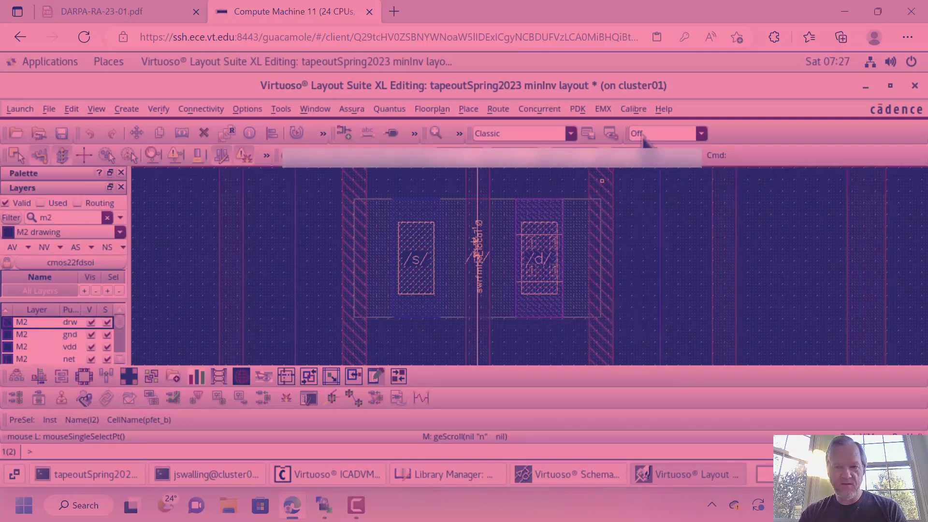
left_click(621, 261)
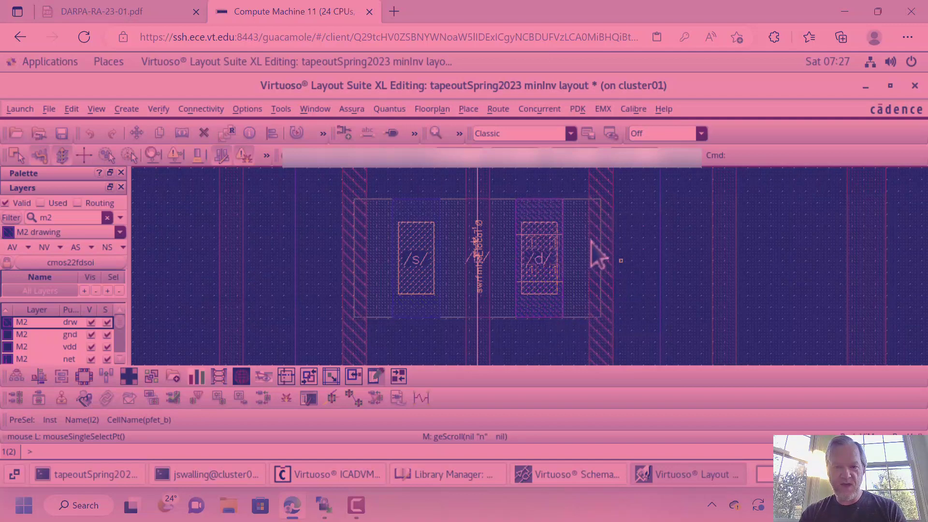
key("p")
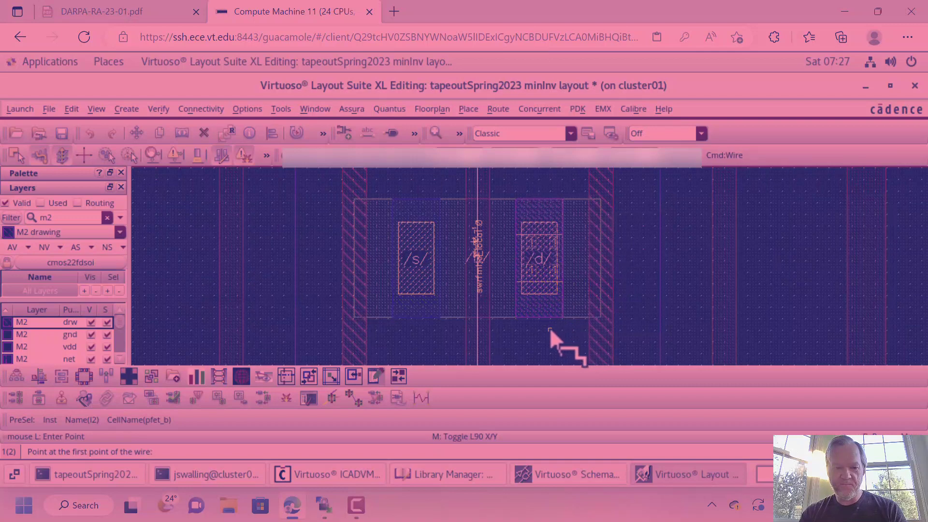
key("Escape")
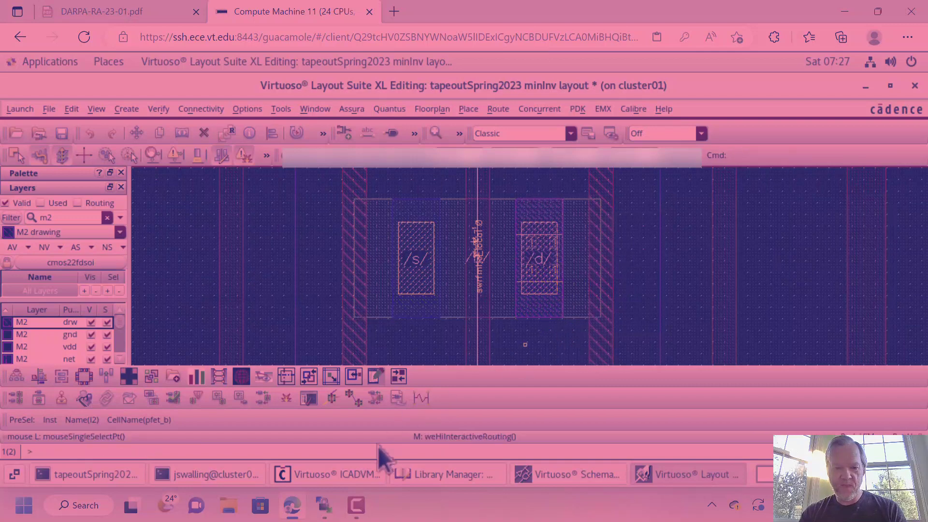
- Turn on 'Options Displayed When Commands Start' in User Preferences and apply it
left_click(334, 474)
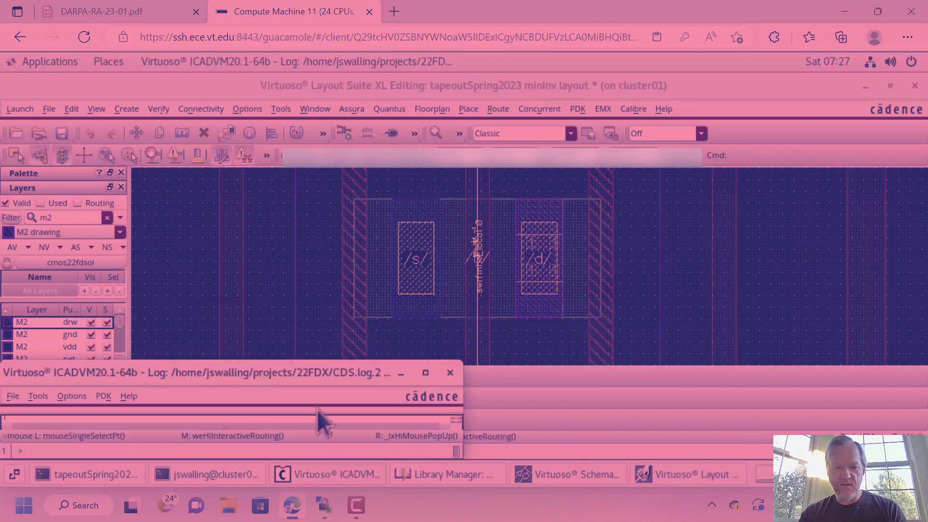
left_click(69, 398)
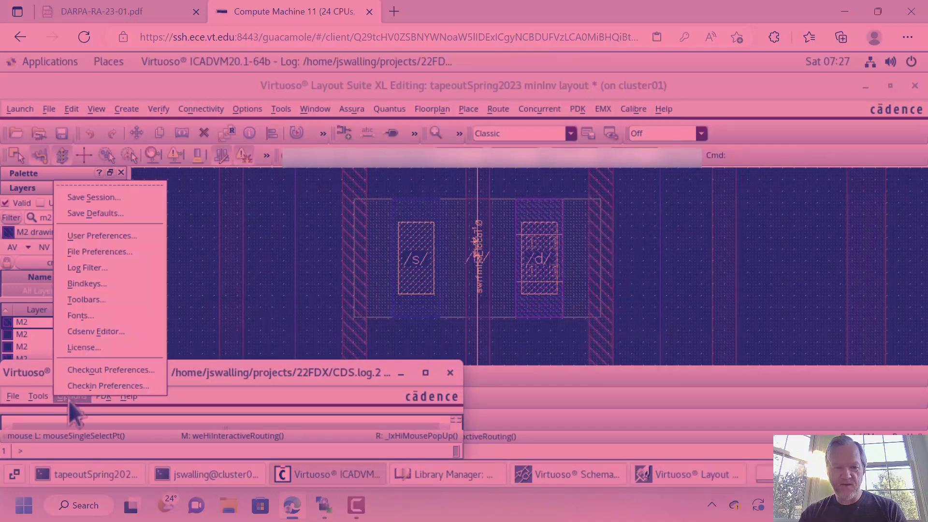
left_click(111, 237)
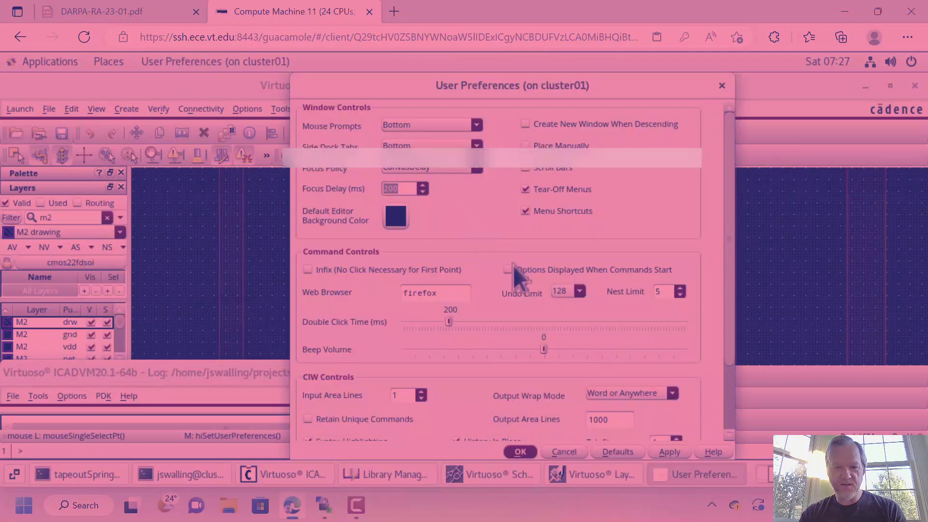
left_click(508, 270)
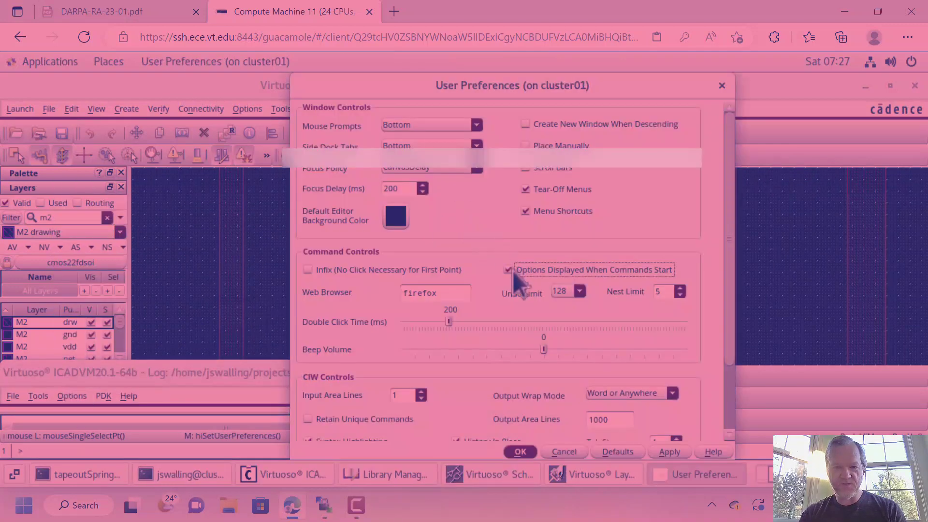
left_click(519, 451)
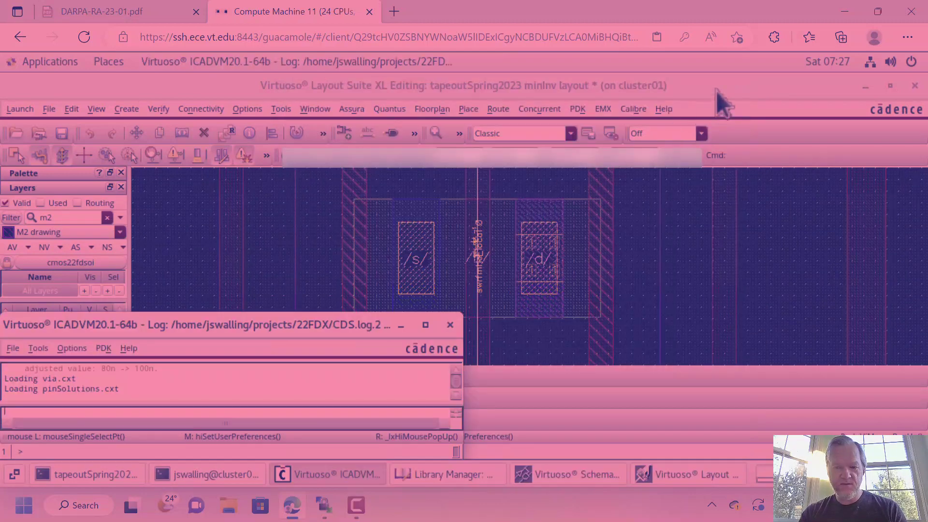
- Route an M2 wire from the pfet drain contact down to the nfet drain contact
left_click(718, 99)
key("p")
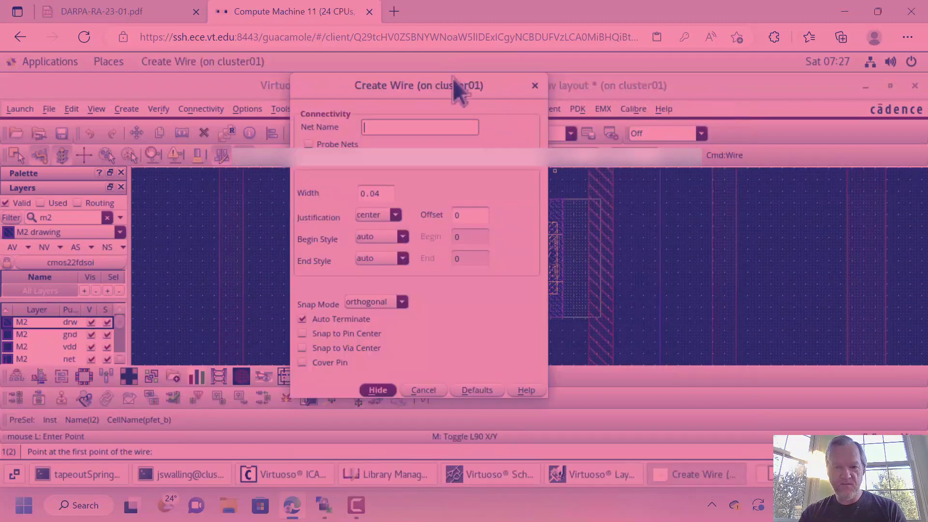
left_click_drag(425, 91, 203, 118)
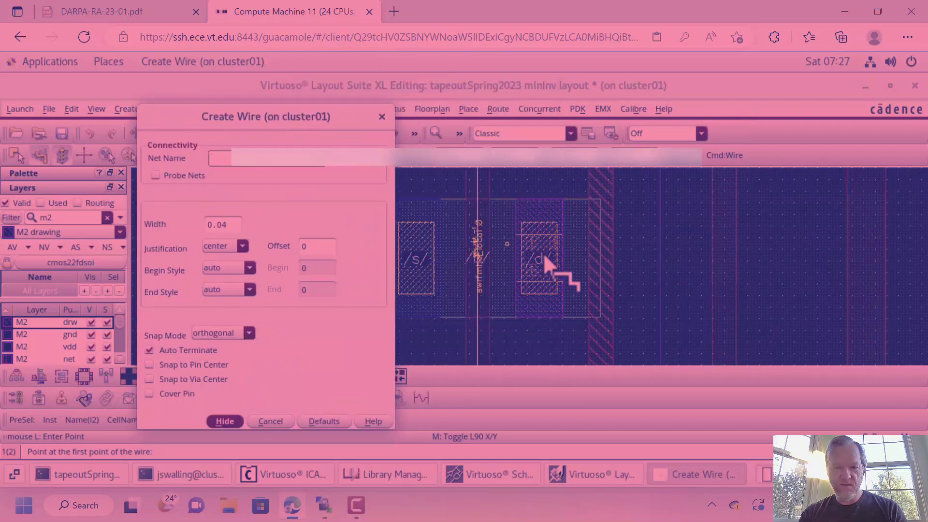
left_click(539, 304)
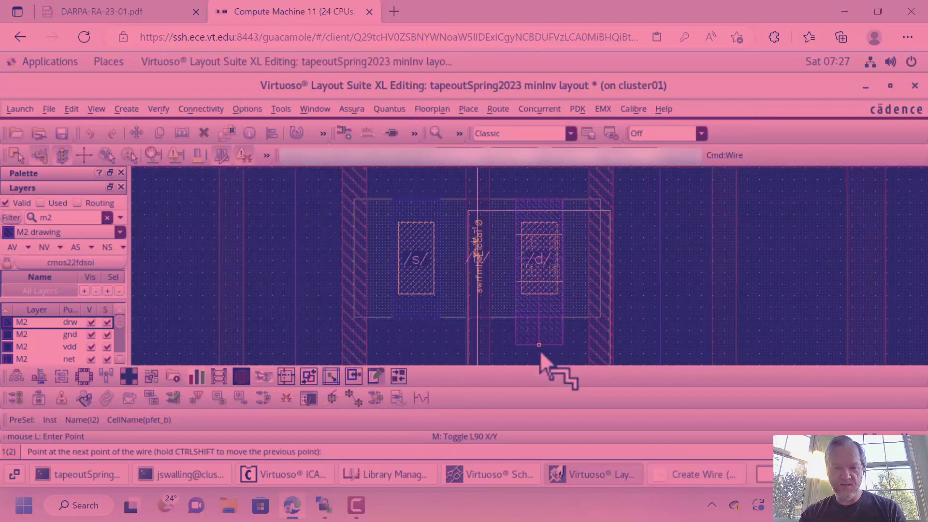
scroll(540, 350, "down", 4)
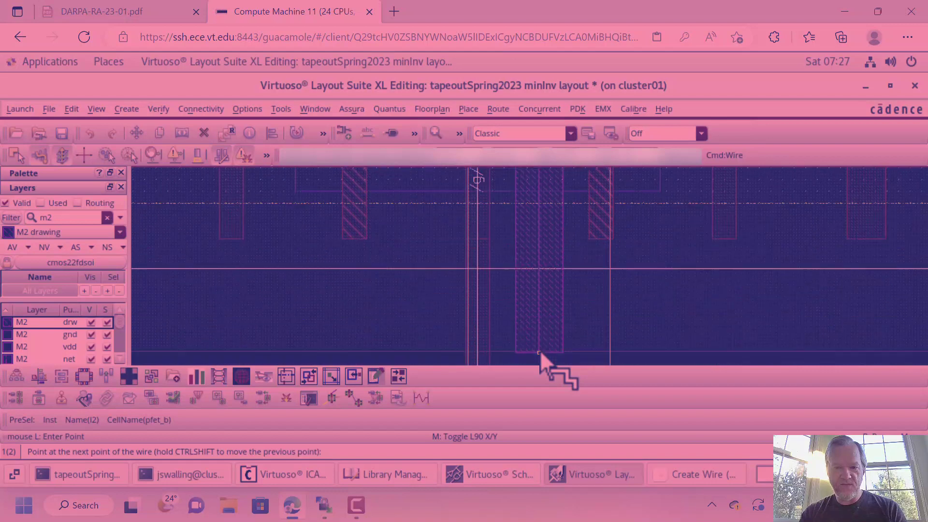
scroll(540, 350, "down", 4)
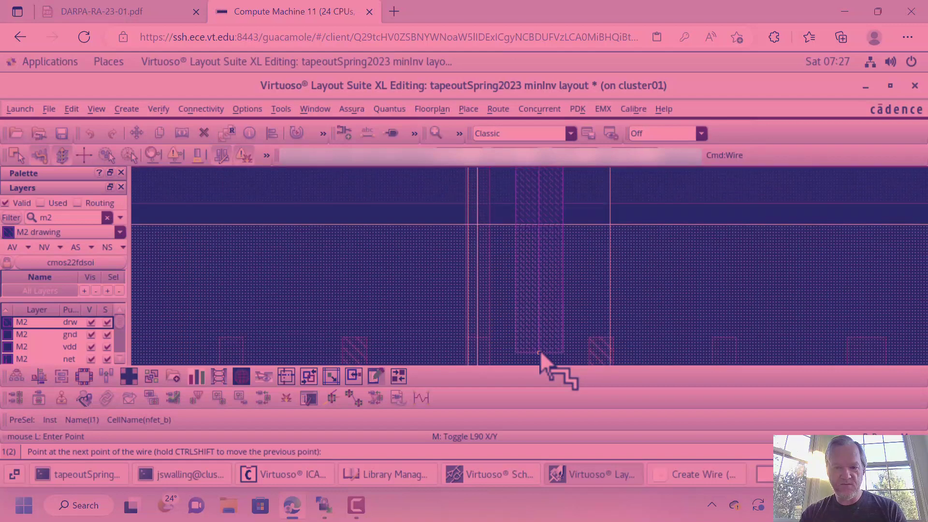
scroll(541, 350, "down", 2)
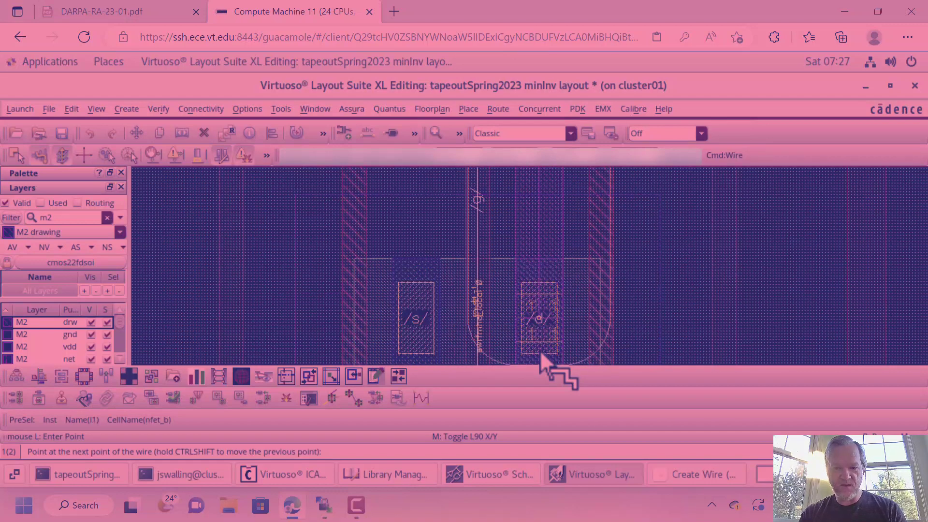
double_click(541, 323)
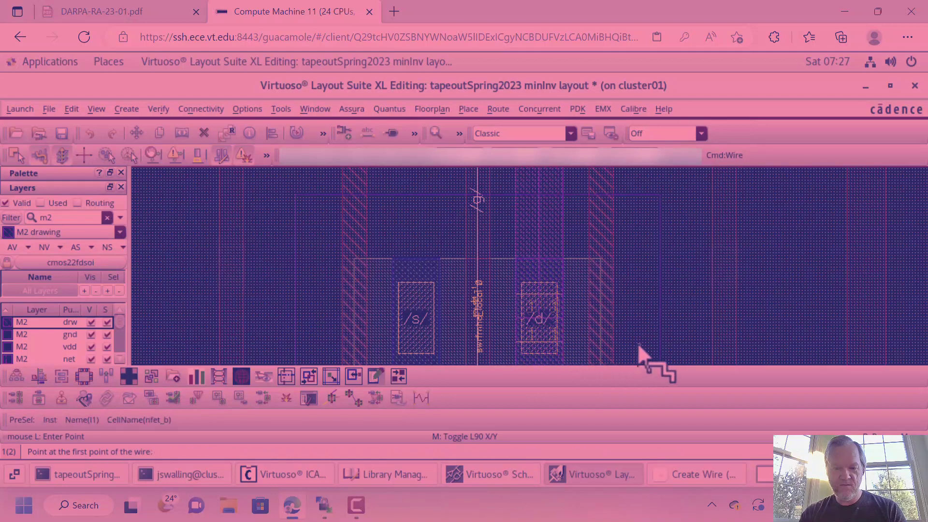
key("shift+z")
key("shift+z")
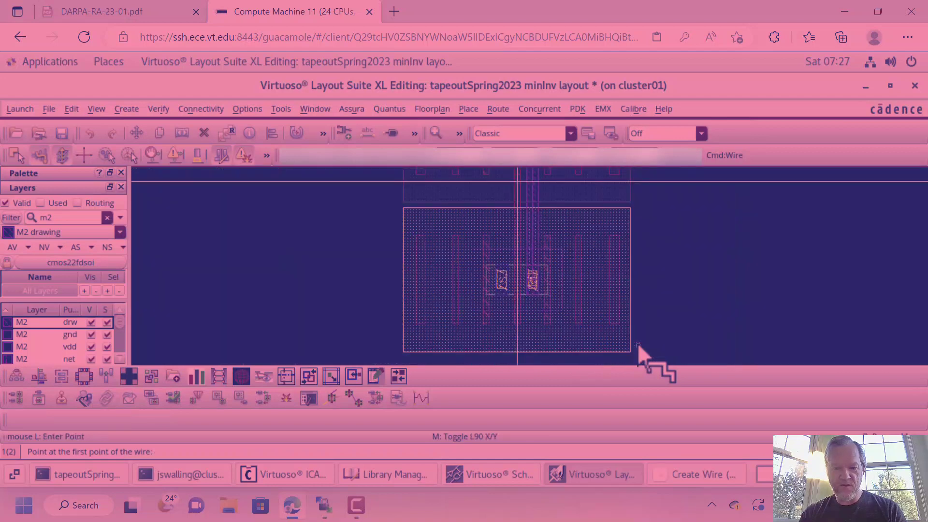
- Place a PCCBM1 via on the shared gate poly between the transistors
key("f")
key("Escape")
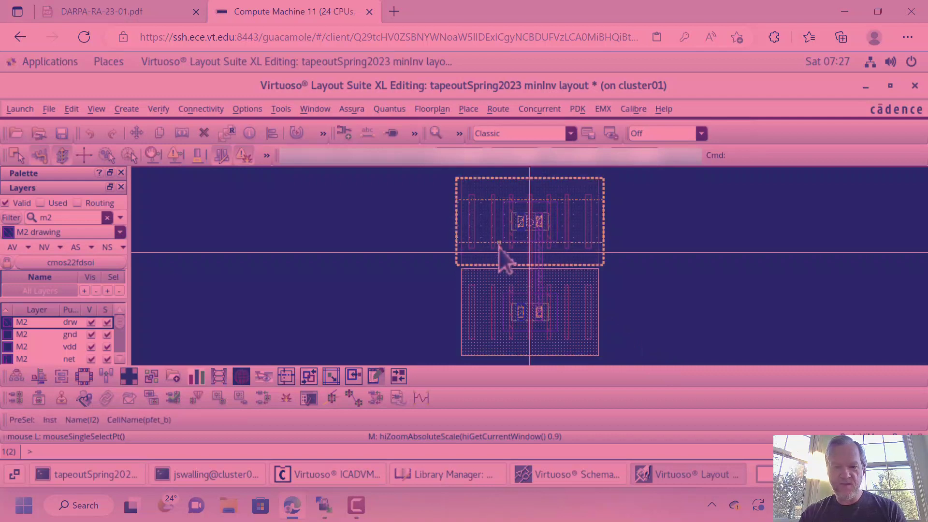
right_click_drag(498, 248, 553, 296)
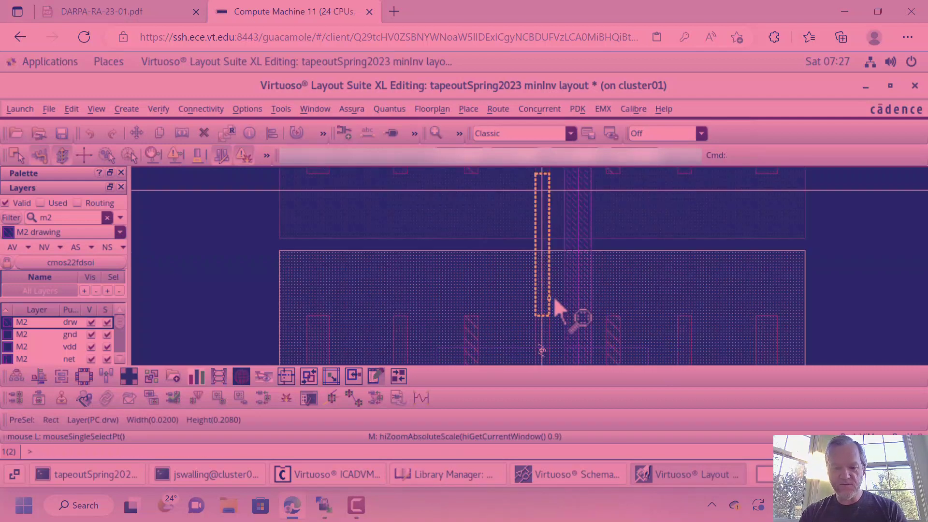
key("o")
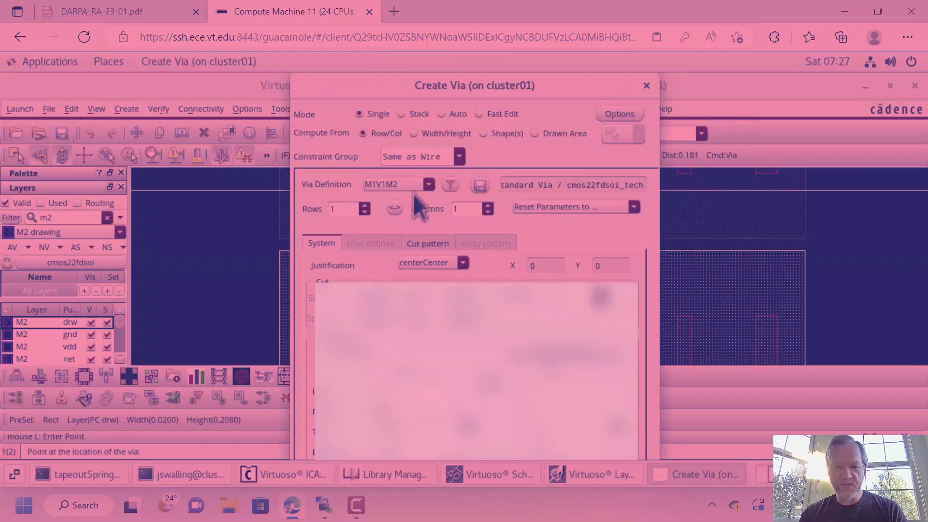
left_click(426, 185)
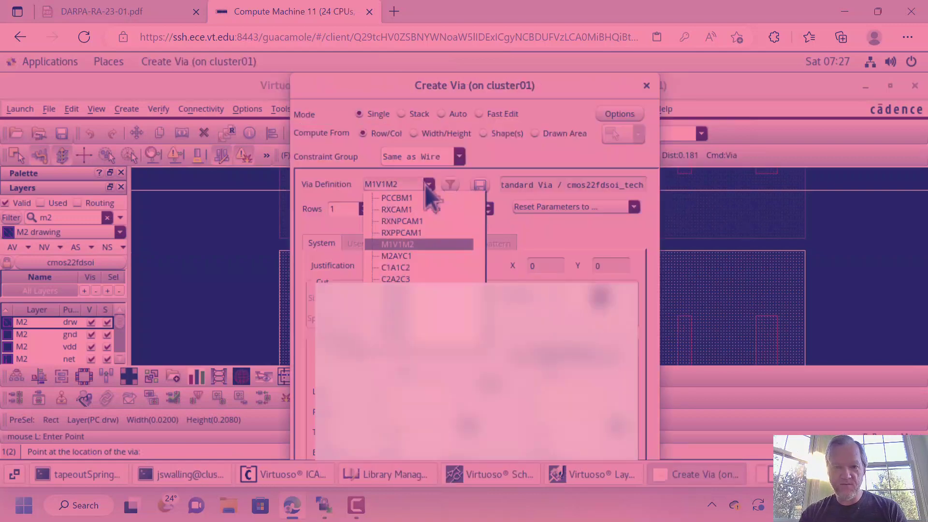
left_click(402, 197)
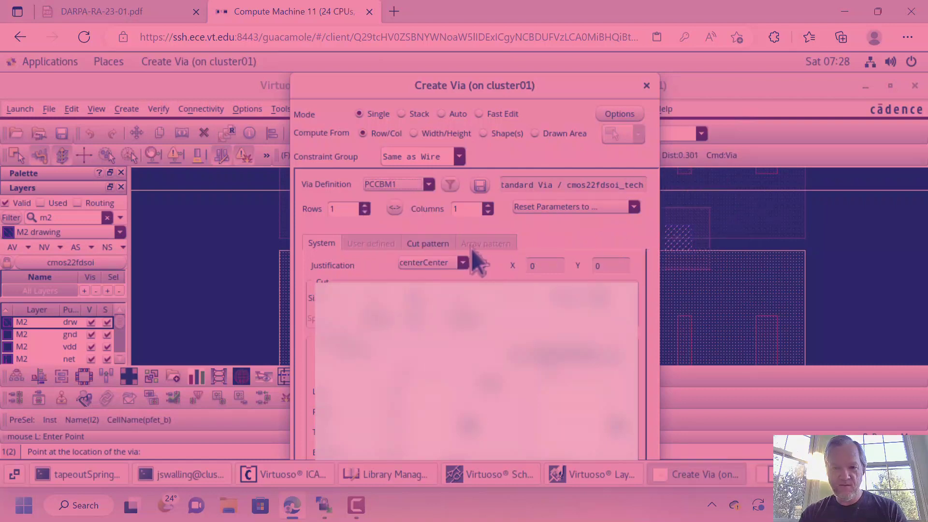
left_click(713, 104)
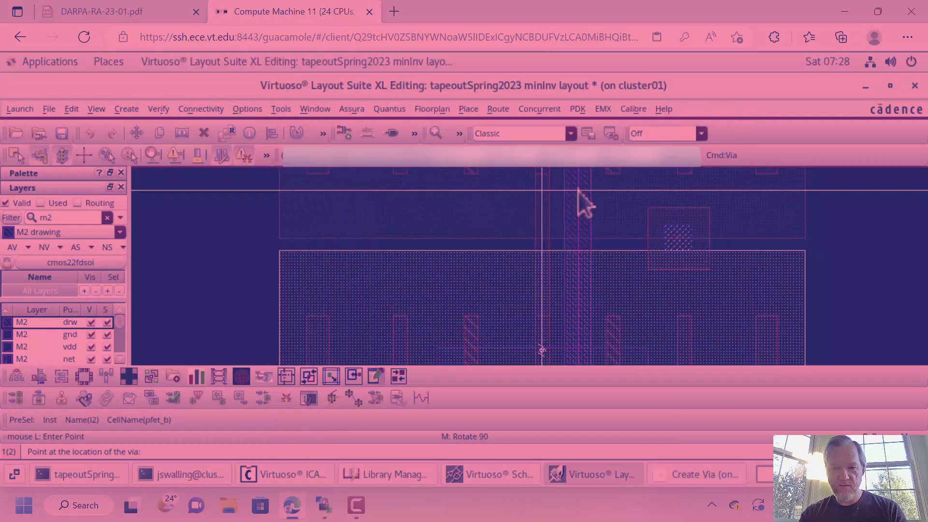
left_click(502, 225)
- Zoom in to check the new gate via, then start placing a cmos22fdsoi guardring instance
key("z")
left_click(566, 263)
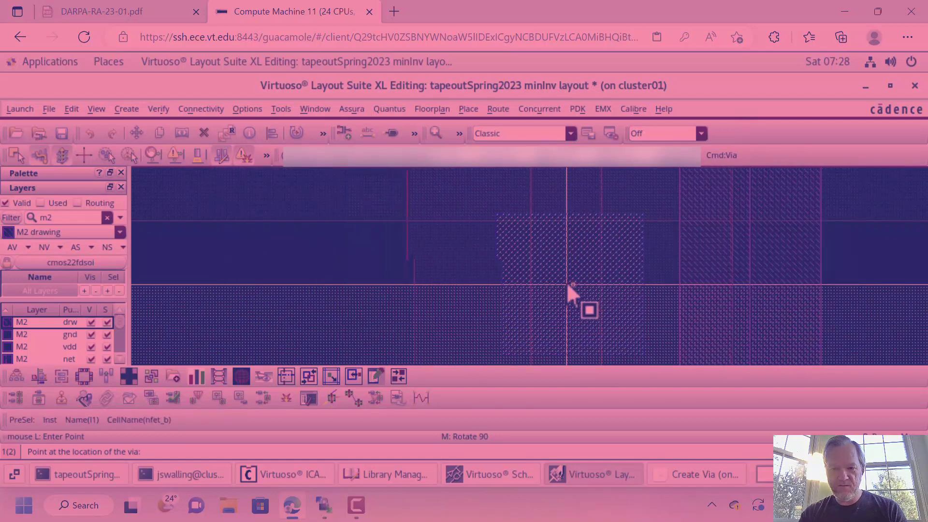
key("shift+z")
key("shift+z")
key("Escape")
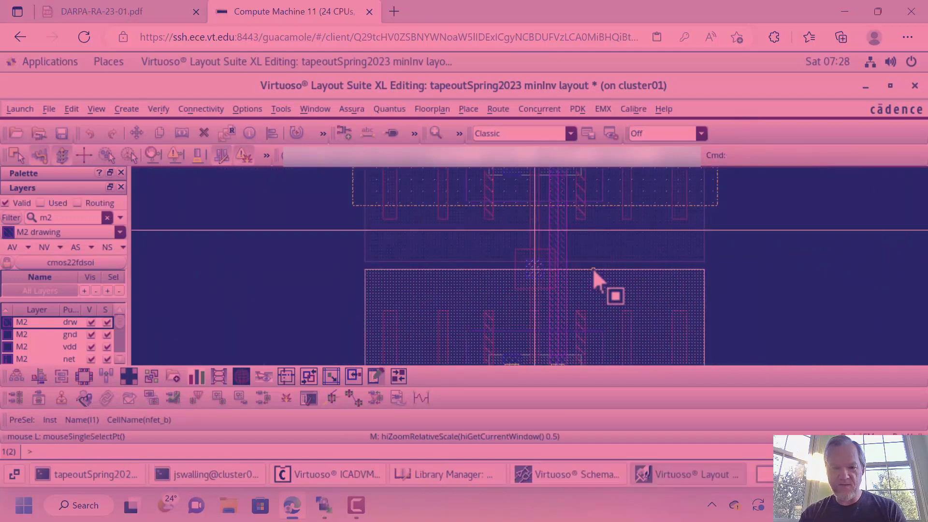
key("shift+z")
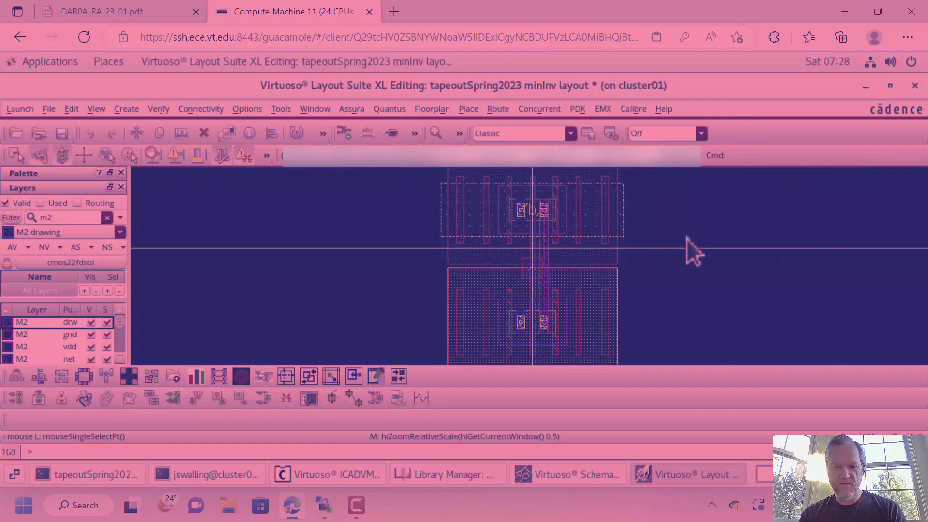
key("i")
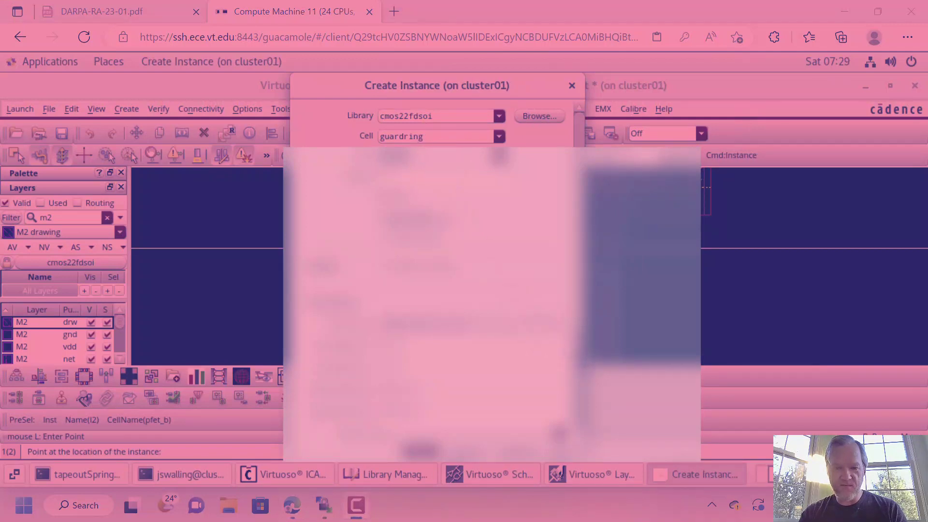
- Rotate the guardring instance preview 90° and zoom out to frame it around the transistors
scroll(436, 290, "down", 5)
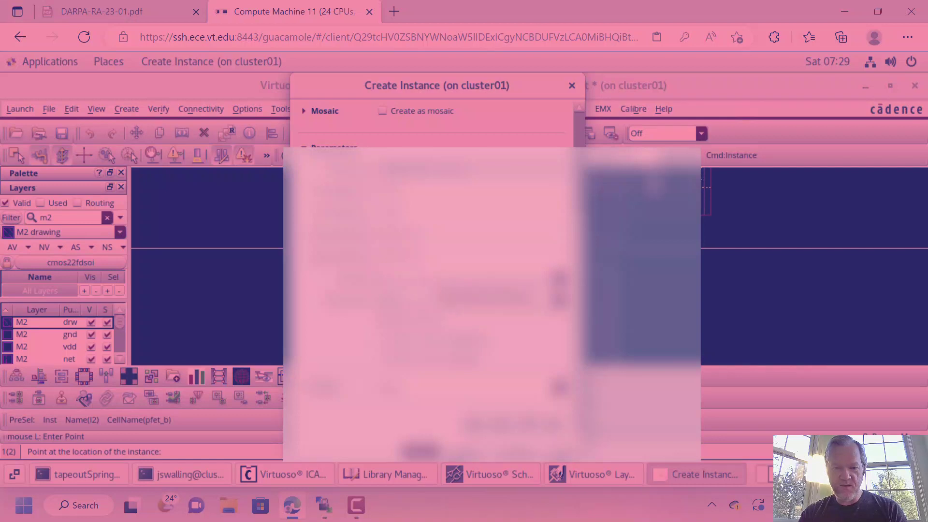
left_click(727, 81)
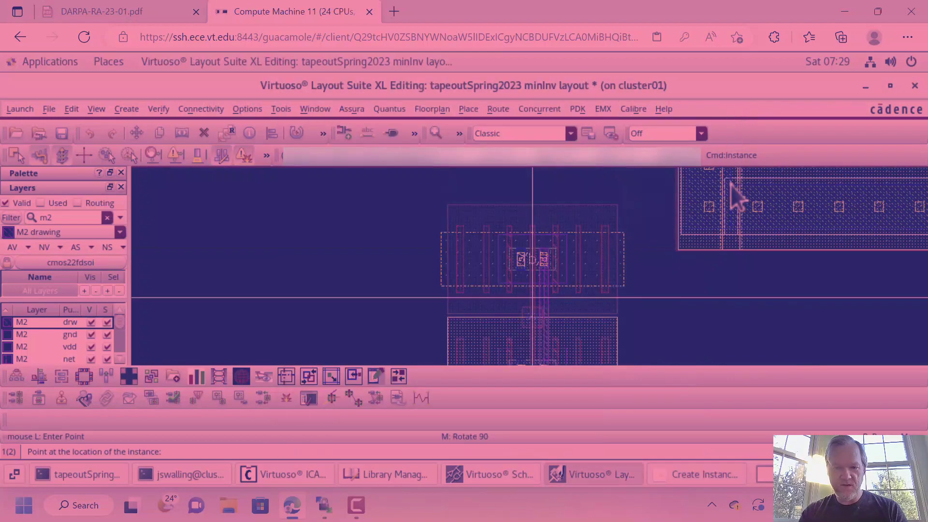
scroll(703, 222, "up", 2)
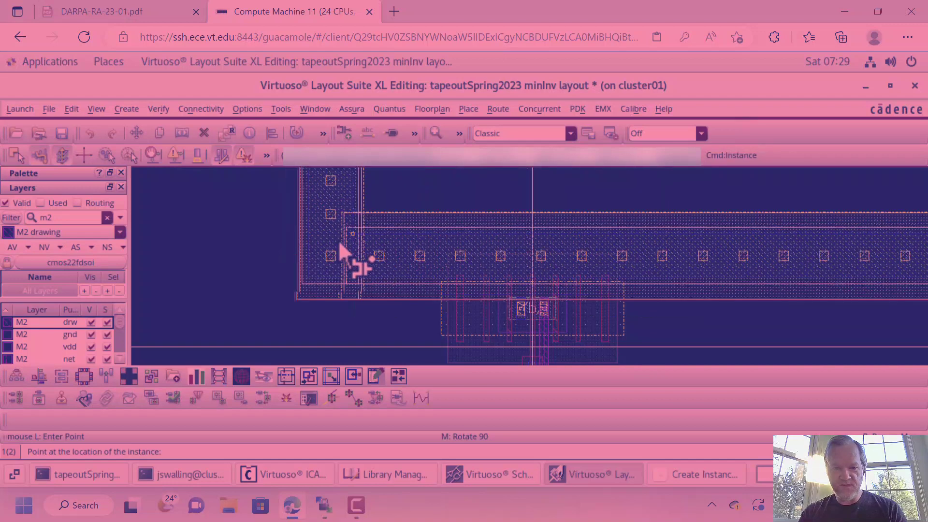
middle_click(320, 243)
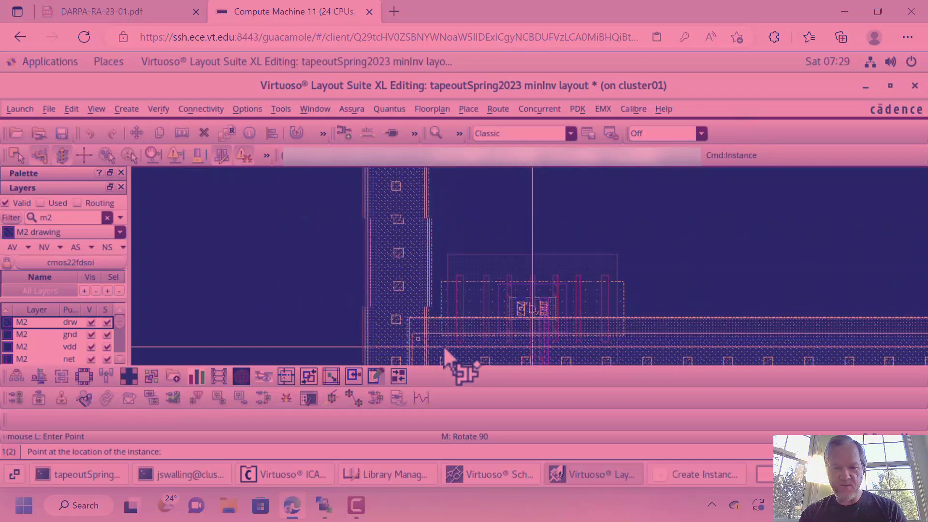
scroll(469, 248, "down", 1, "ctrl")
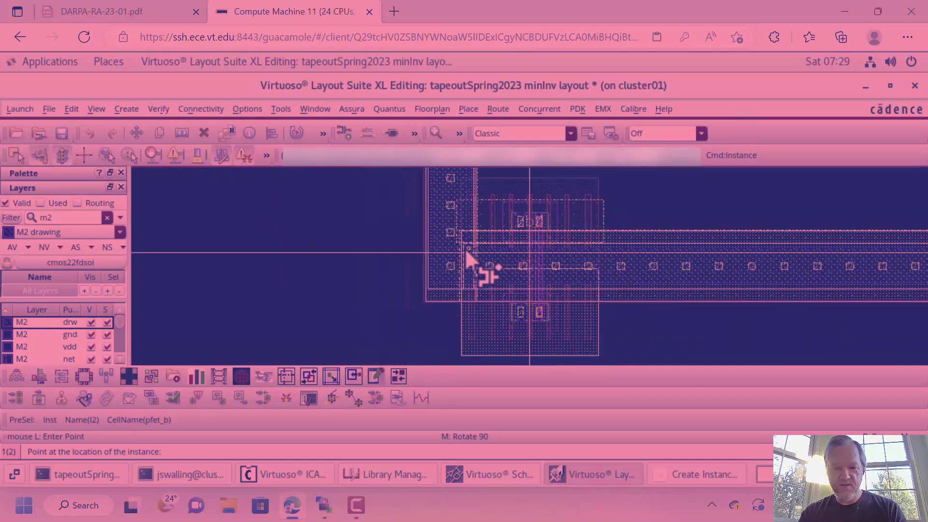
scroll(465, 248, "down", 6, "ctrl")
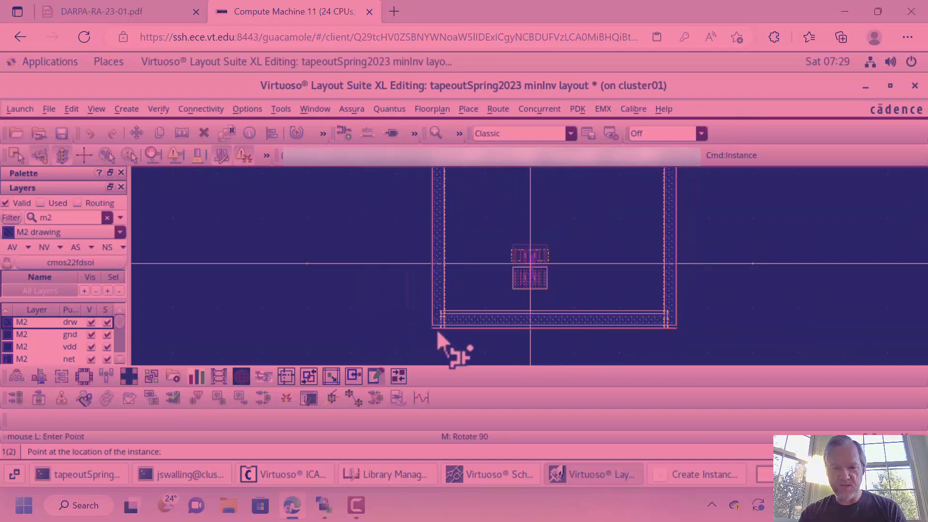
- Drop the rotated guardring above the transistors, end placement, and fit the layout in view
scroll(435, 337, "down", 3, "ctrl")
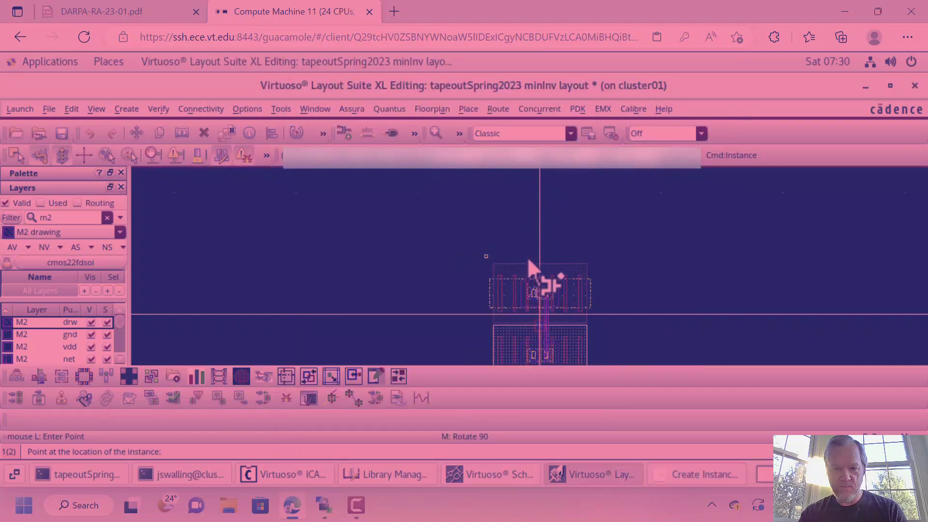
key("Escape")
key("f")
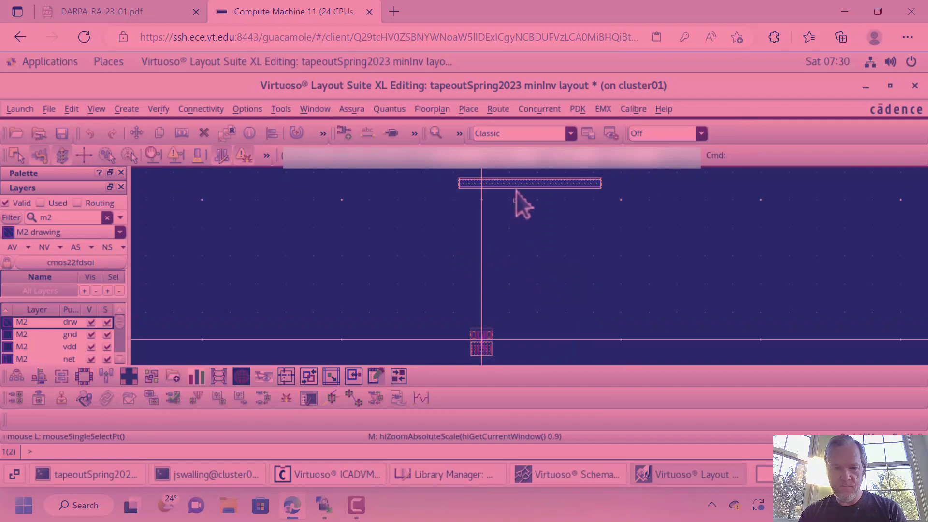
- Move the top guardring down to sit directly above the pfet, then zoom in on them
left_click(472, 188)
key("m")
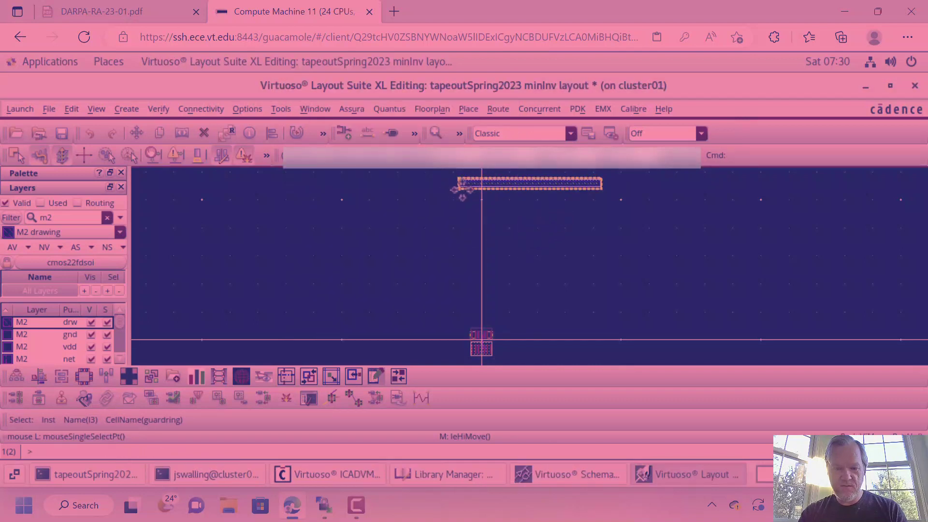
left_click(561, 248)
key("m")
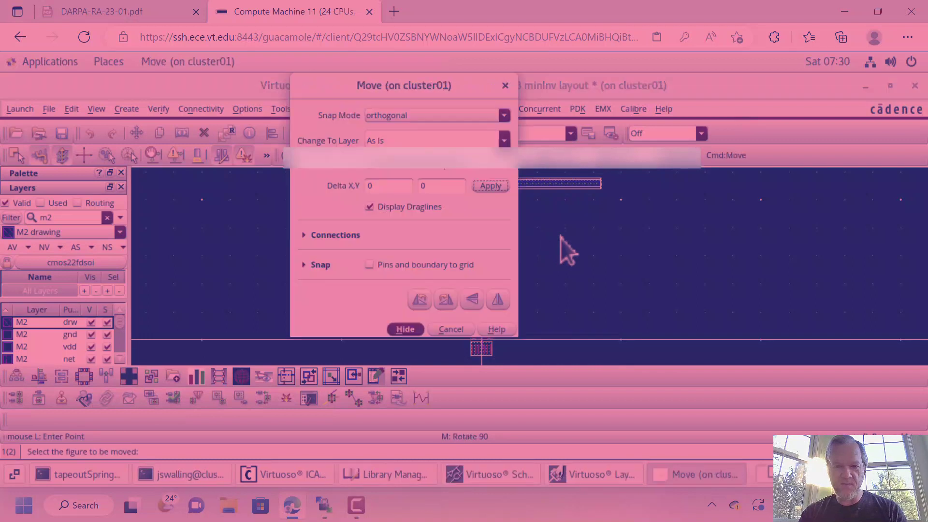
left_click(544, 184)
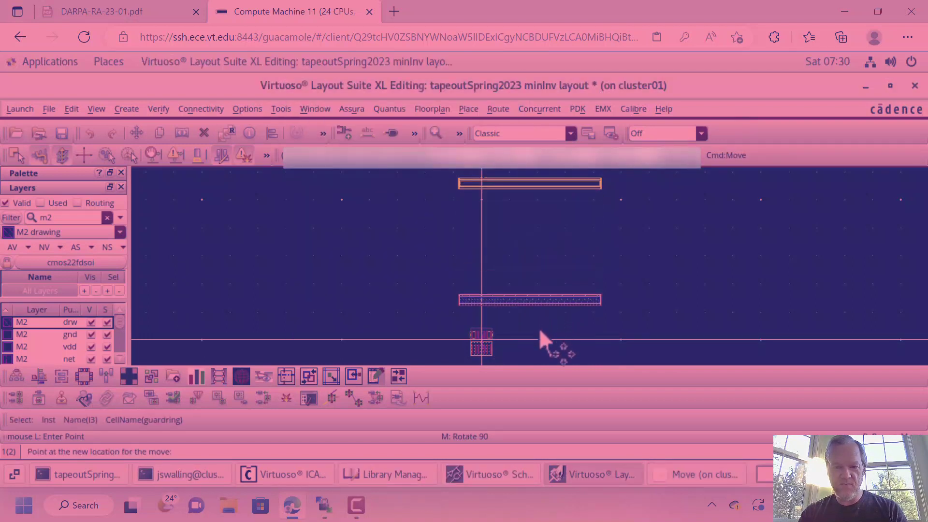
left_click(540, 325)
key("Escape")
key("z")
left_click(440, 299)
left_click(565, 364)
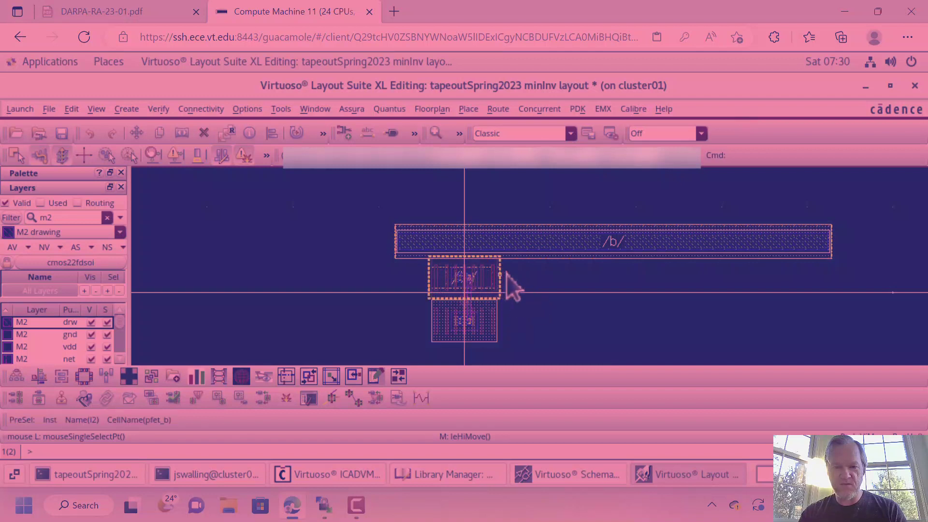
- Place a new guardring with Ring Type P and Ring Position B below the nfet
left_click(553, 256)
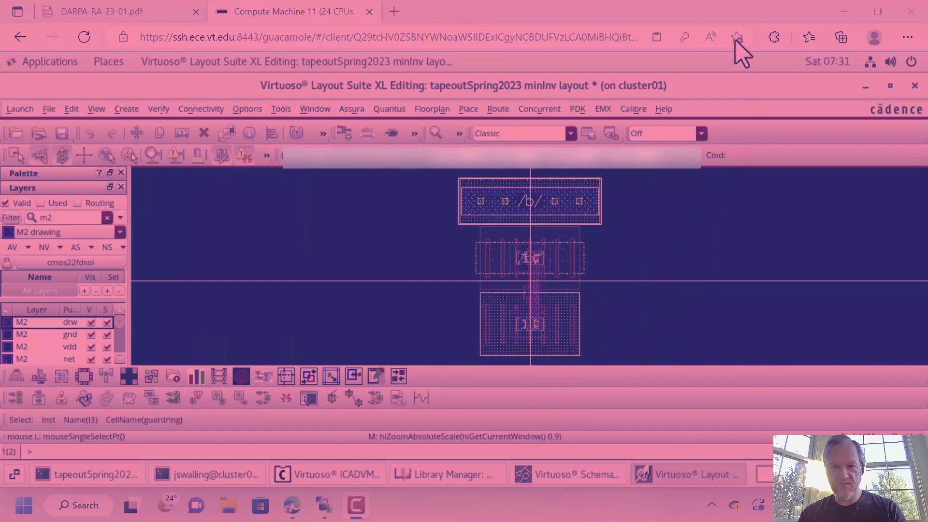
key("i")
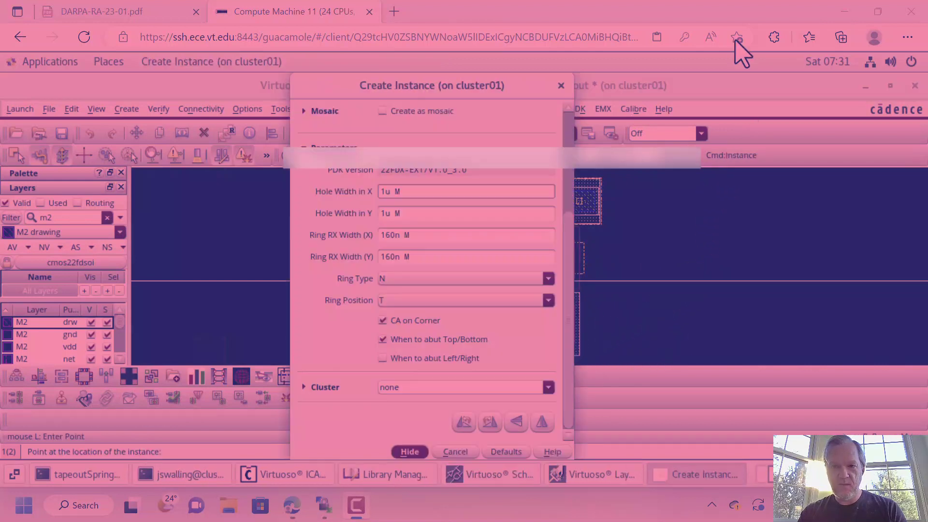
left_click(418, 279)
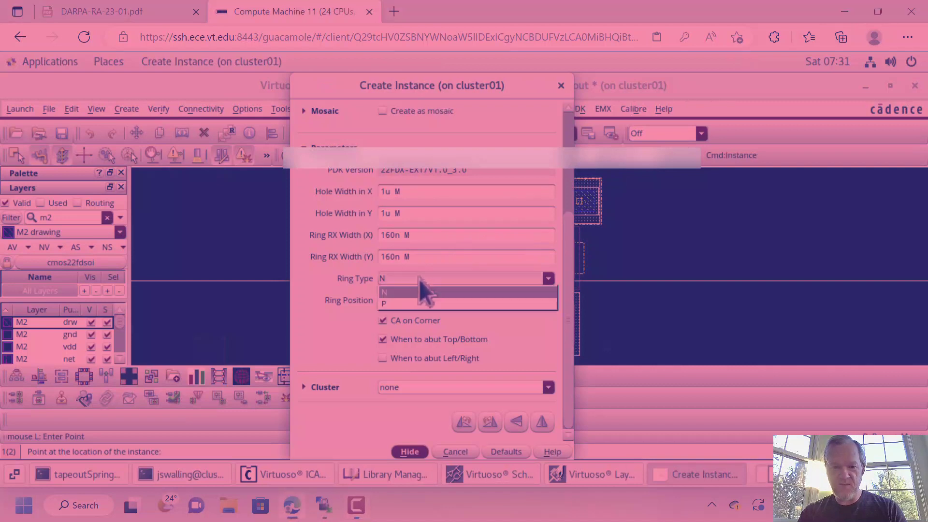
left_click(401, 300)
left_click(437, 301)
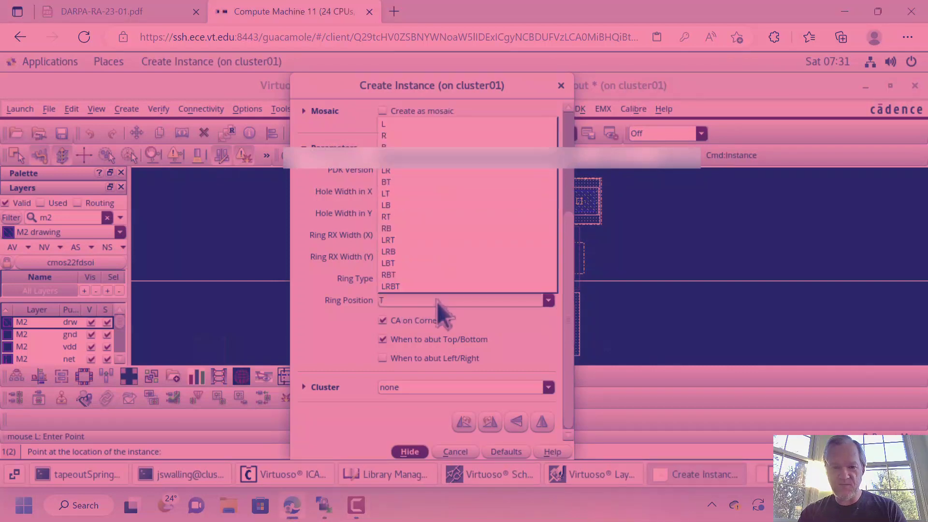
left_click(415, 147)
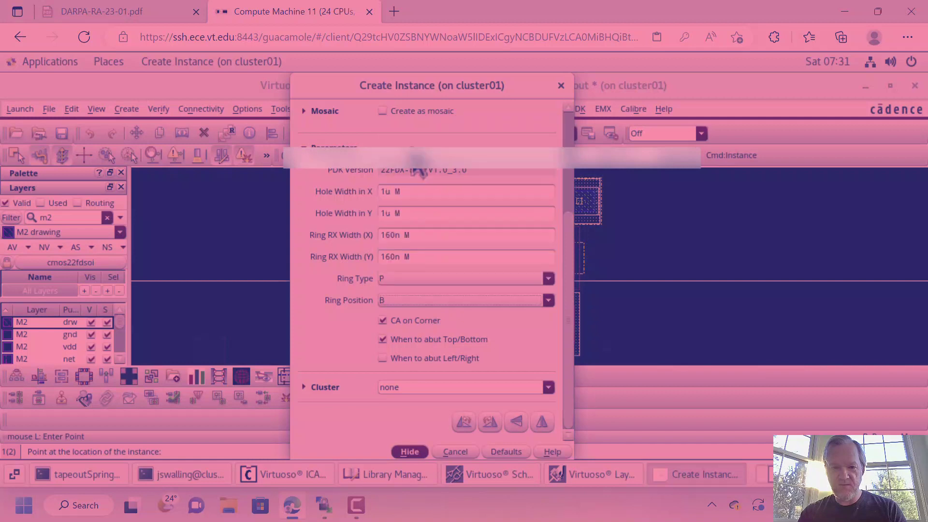
left_click(412, 452)
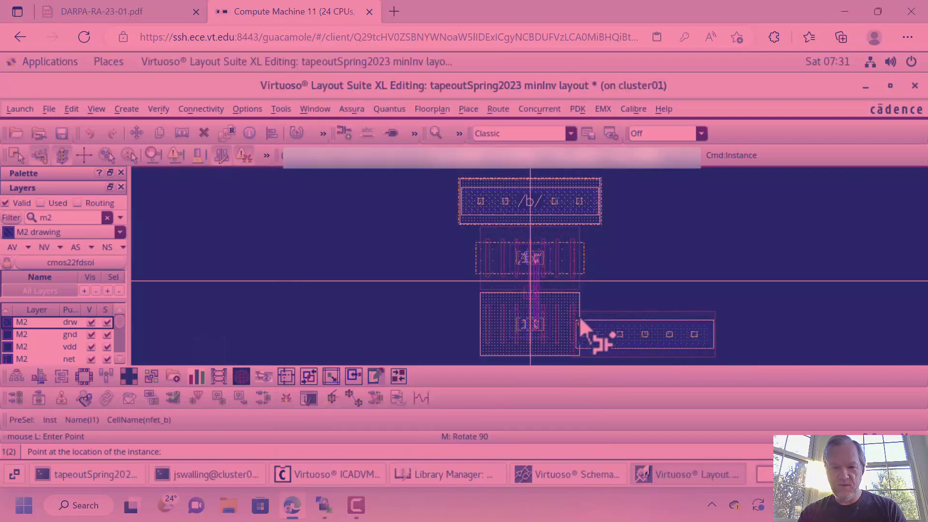
scroll(579, 315, "down", 1)
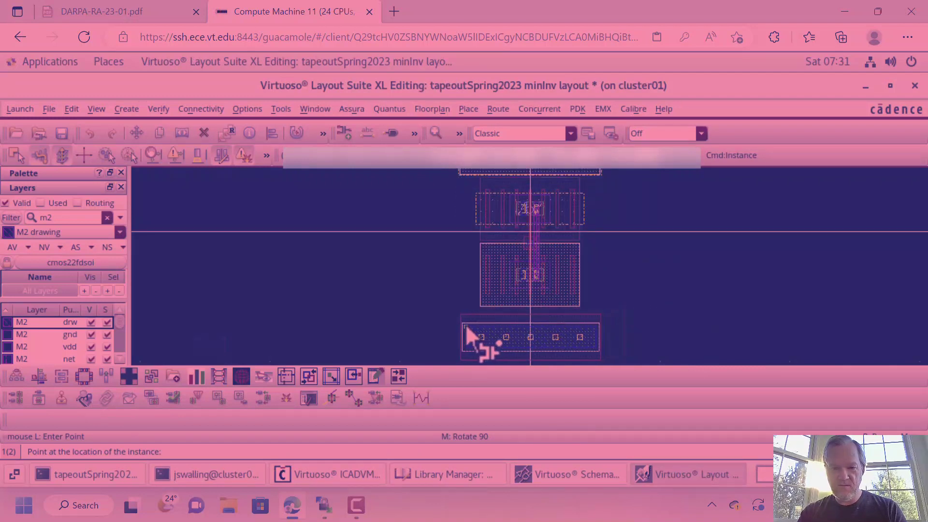
left_click(465, 333)
key("Escape")
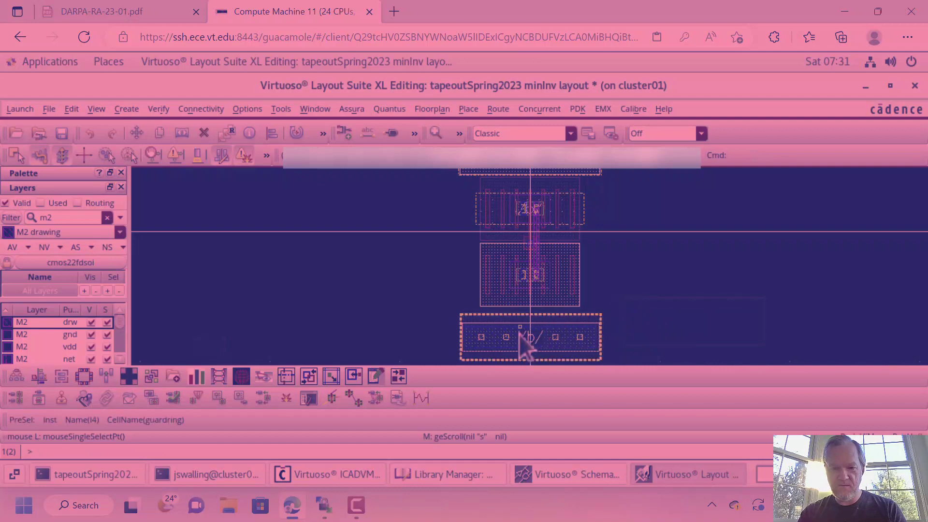
- Move the bottom guardring so its centre contact lies on the transistors' centre line
left_click(518, 335)
key("z")
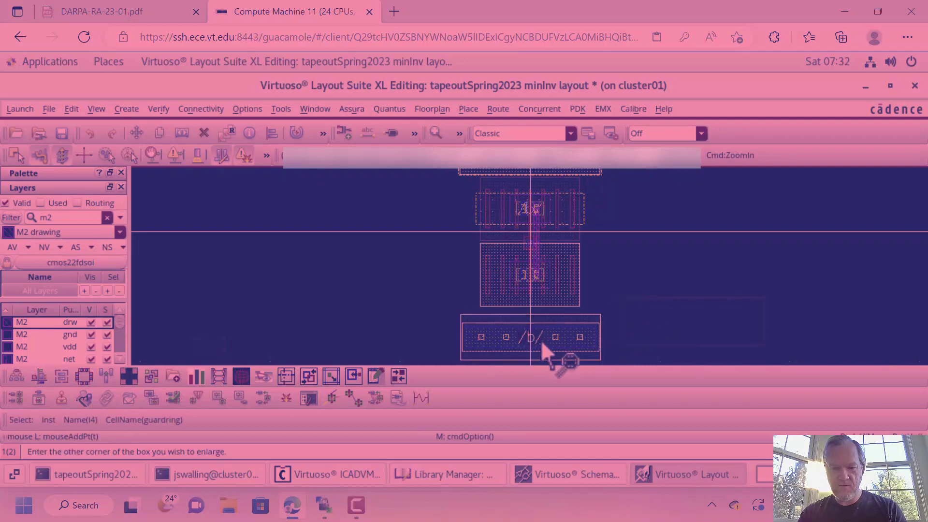
left_click(541, 340)
key("m")
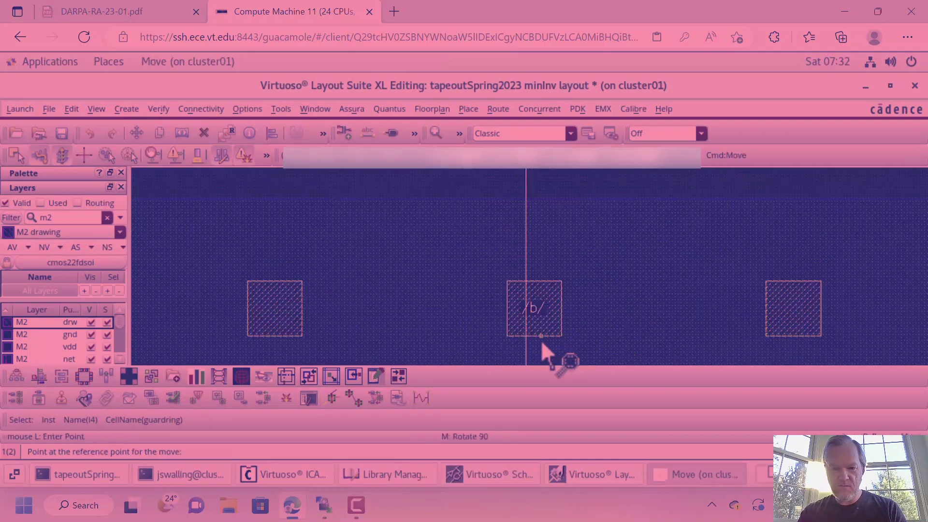
left_click(536, 308)
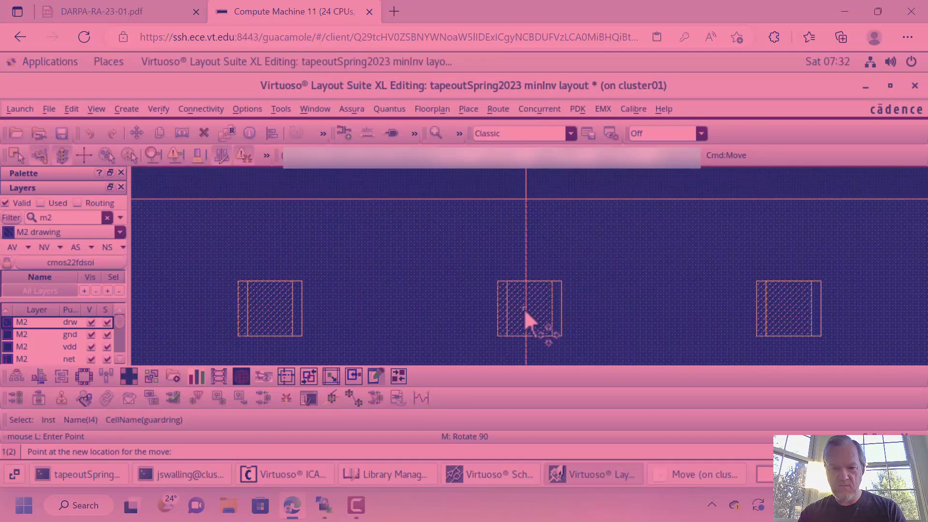
left_click(526, 314)
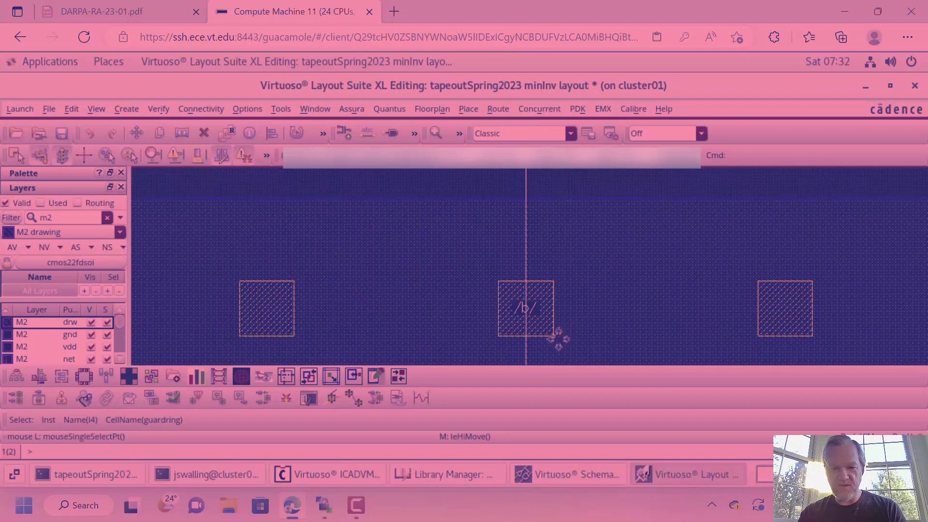
key("shift+z")
key("shift+z")
key("shift+z")
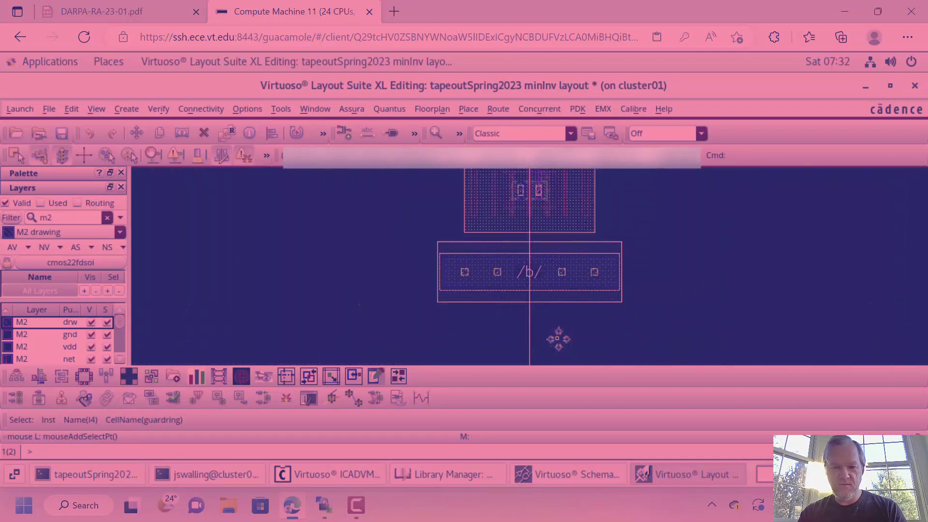
scroll(558, 339, "down", 5, "ctrl")
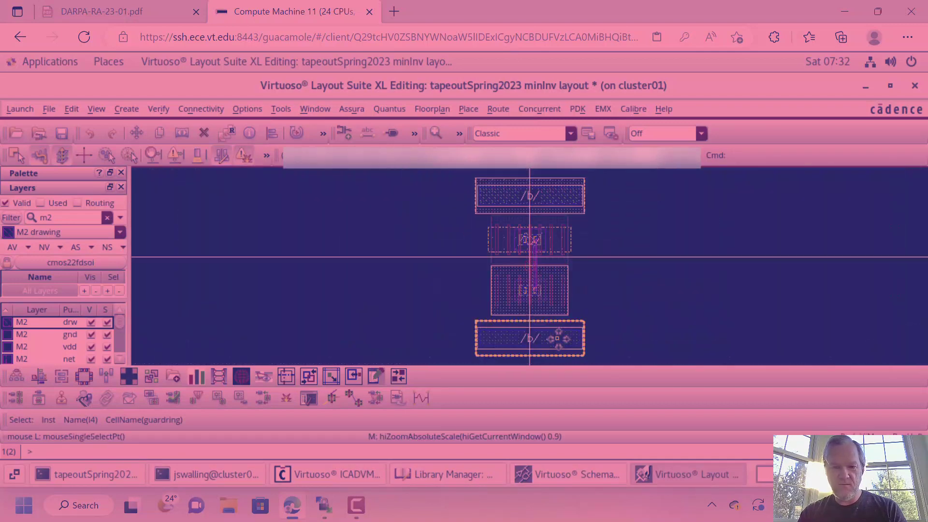
- Clear the guardring selection, filter the Layers palette to m1, and make M1 drawing current
left_click(626, 231)
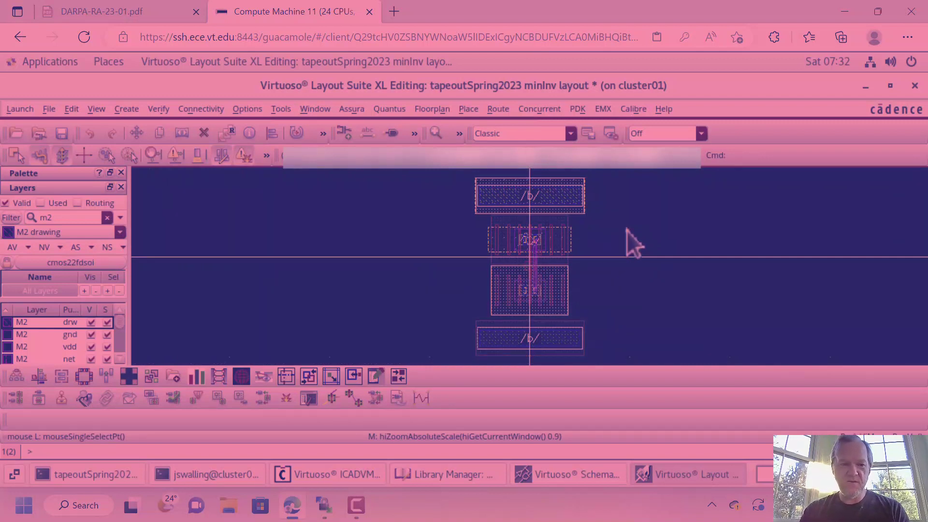
double_click(66, 218)
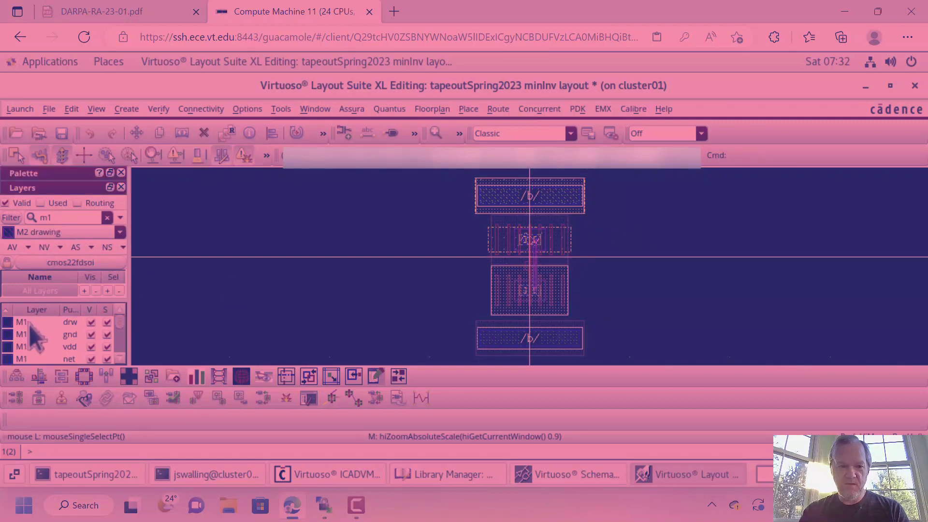
left_click(28, 324)
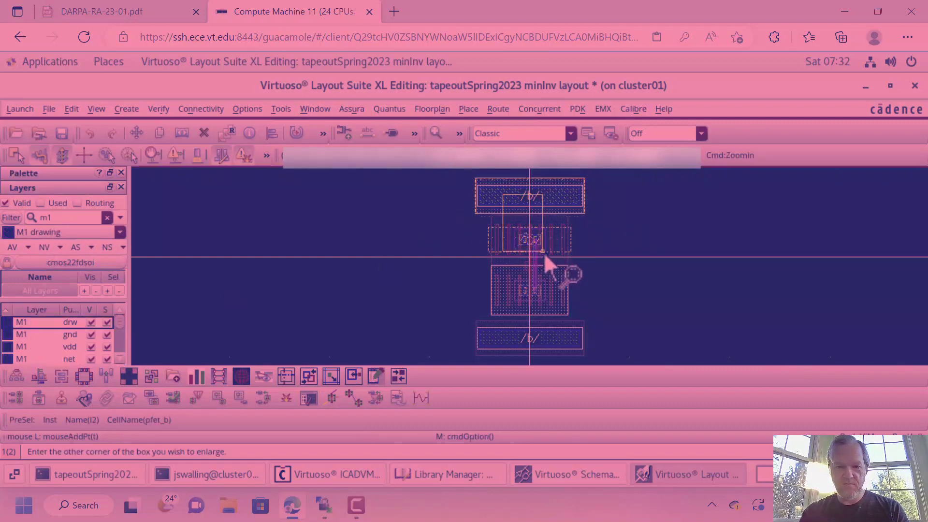
- Select the pfet instance and zoom in on it
scroll(545, 257, "up", 3, "ctrl")
left_click(520, 267)
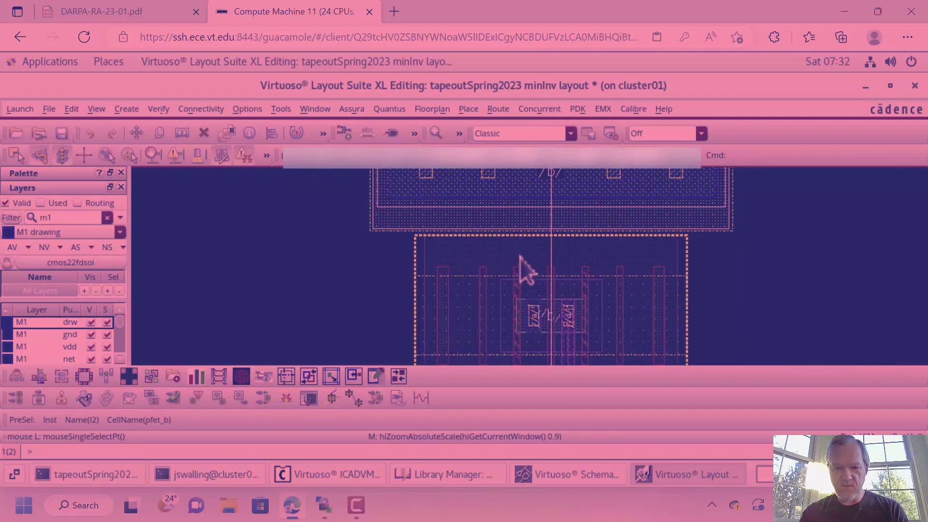
scroll(550, 311, "up", 3, "ctrl")
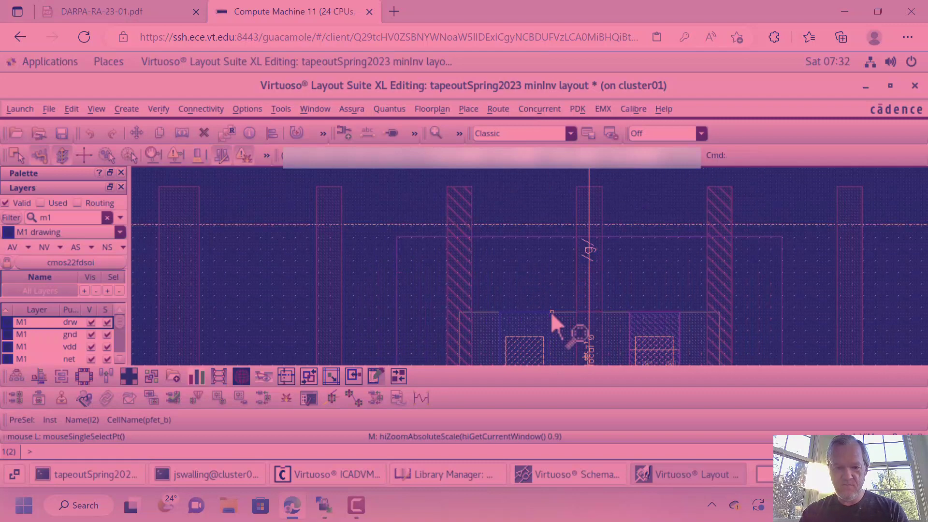
- Draw an M1 strap rectangle from the pfet to the top guard ring
key("r")
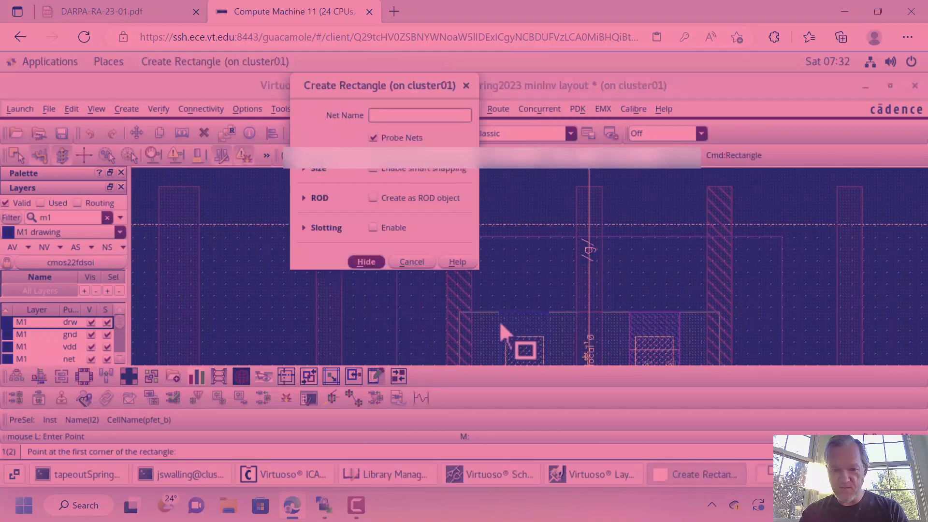
scroll(508, 318, "up", 2, "ctrl")
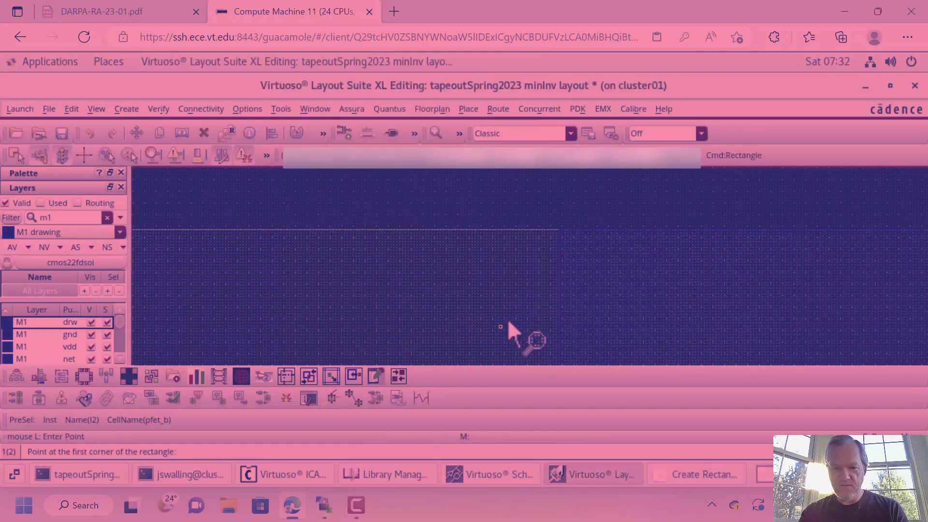
left_click(559, 230)
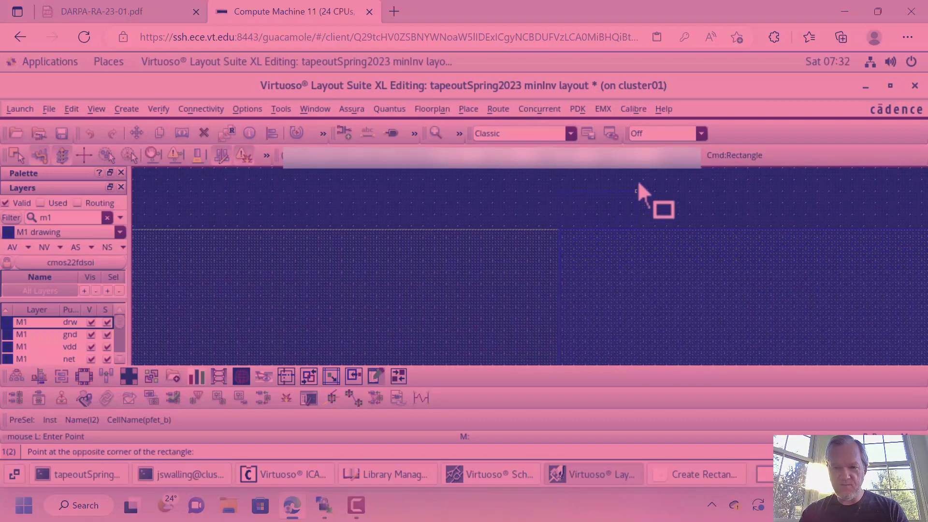
scroll(638, 183, "up", 2, "ctrl")
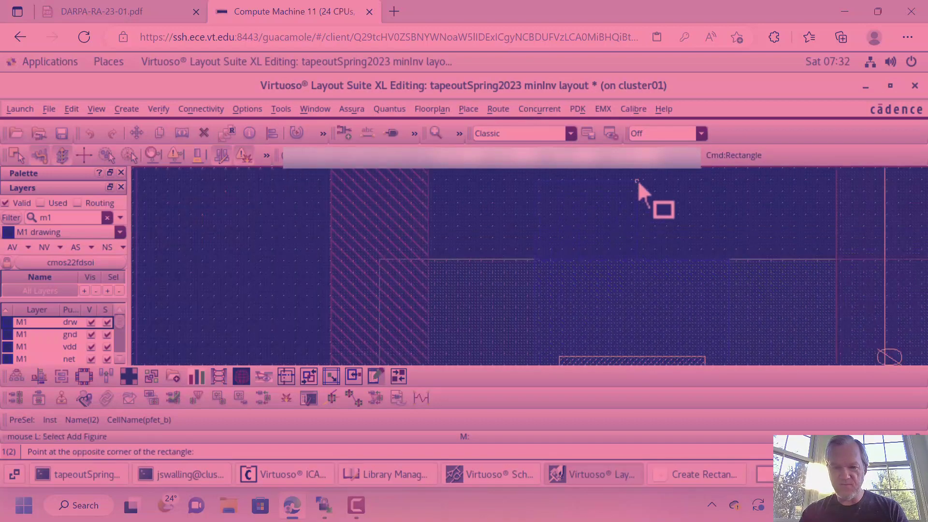
scroll(637, 180, "down", 3, "ctrl")
scroll(638, 180, "up", 1, "ctrl")
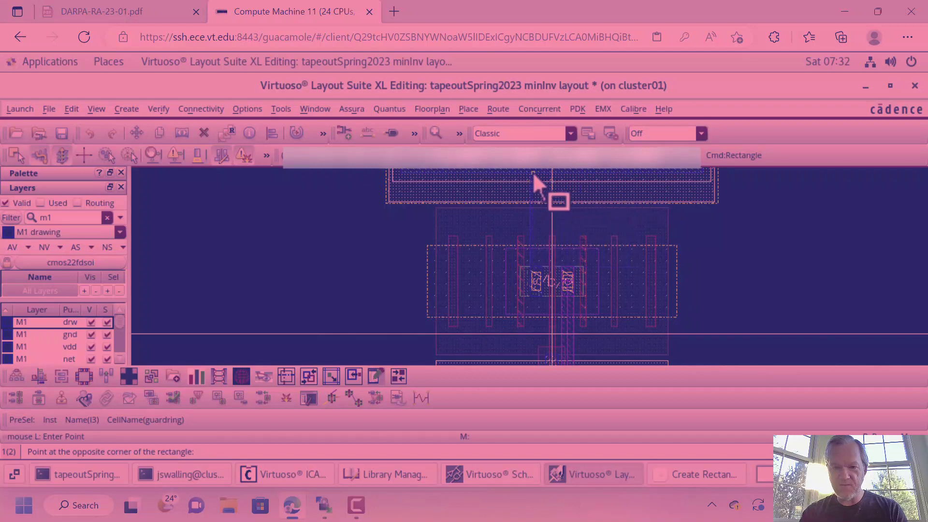
scroll(537, 175, "up", 3, "ctrl")
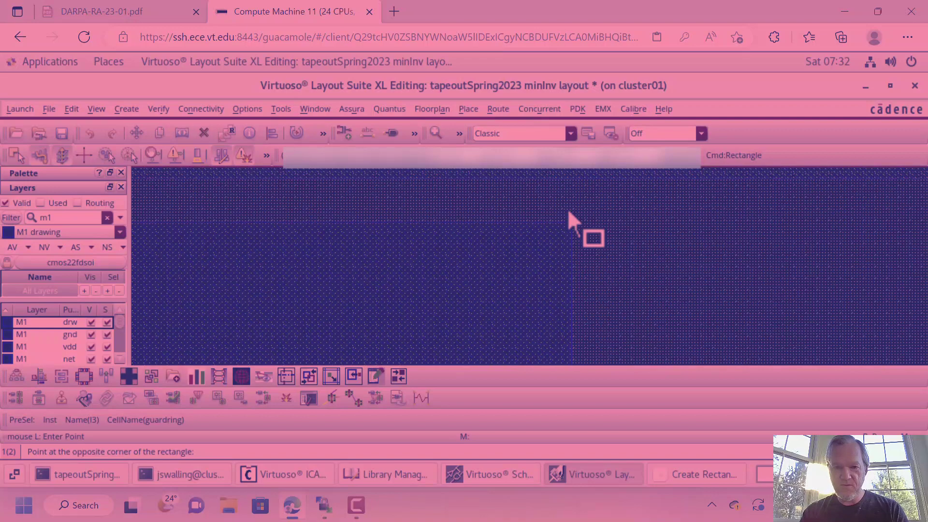
left_click(613, 260)
- Fit the whole cell, then zoom into the pfet area around the strap
key("Escape")
key("f")
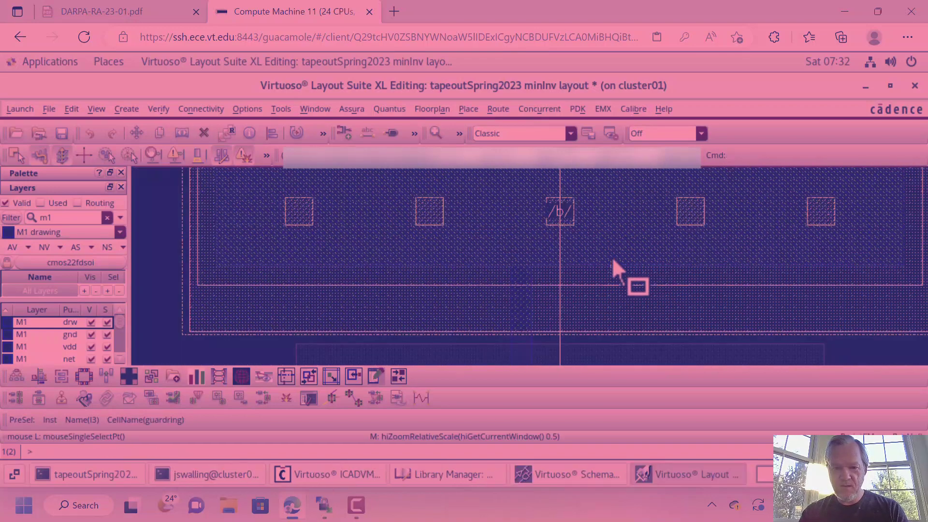
key("z")
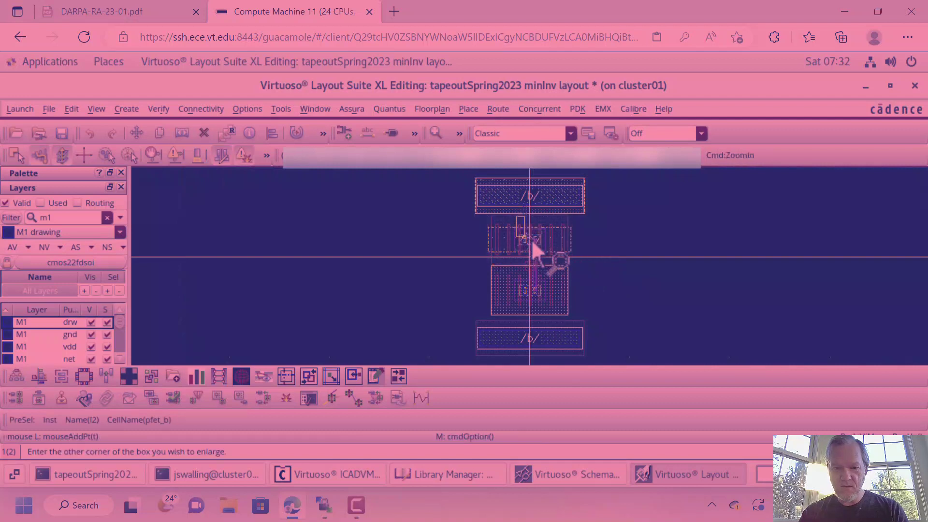
left_click(536, 240)
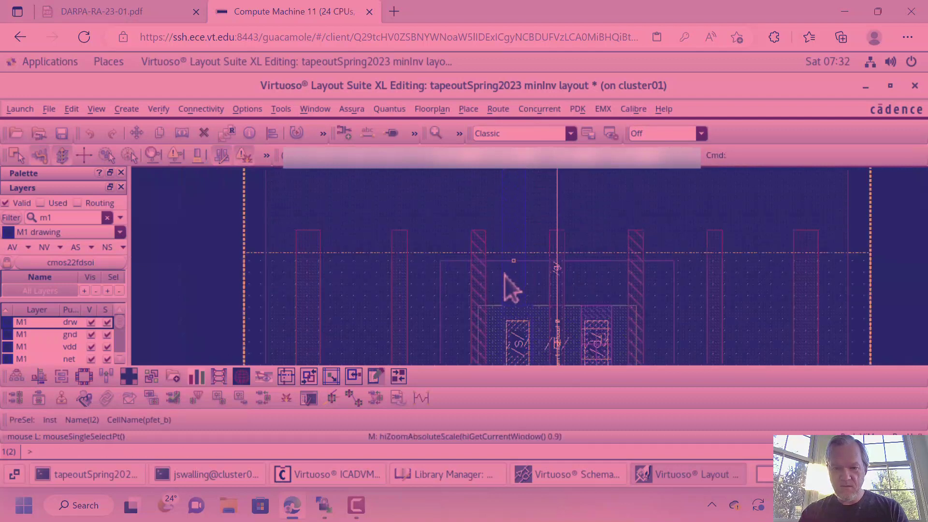
left_click(547, 318)
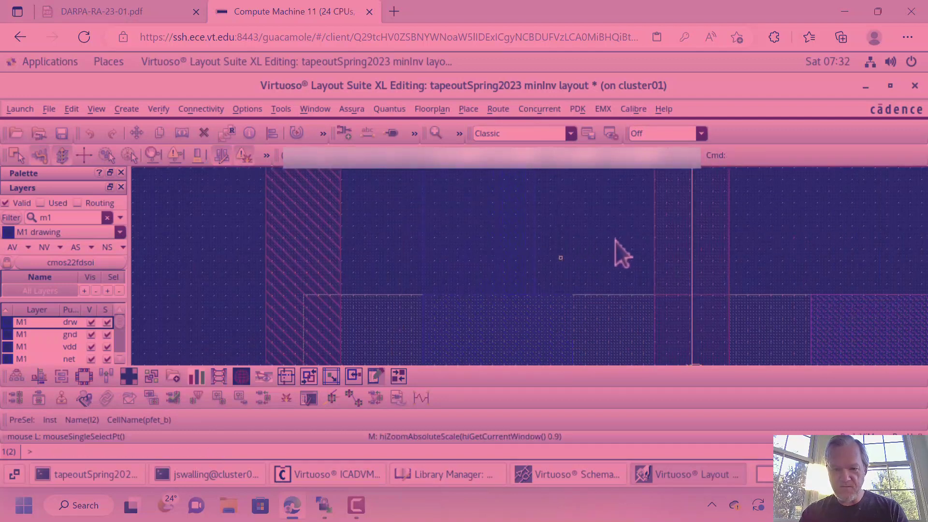
- Stretch the edge of the pfet's M1 strap to its new location
key("s")
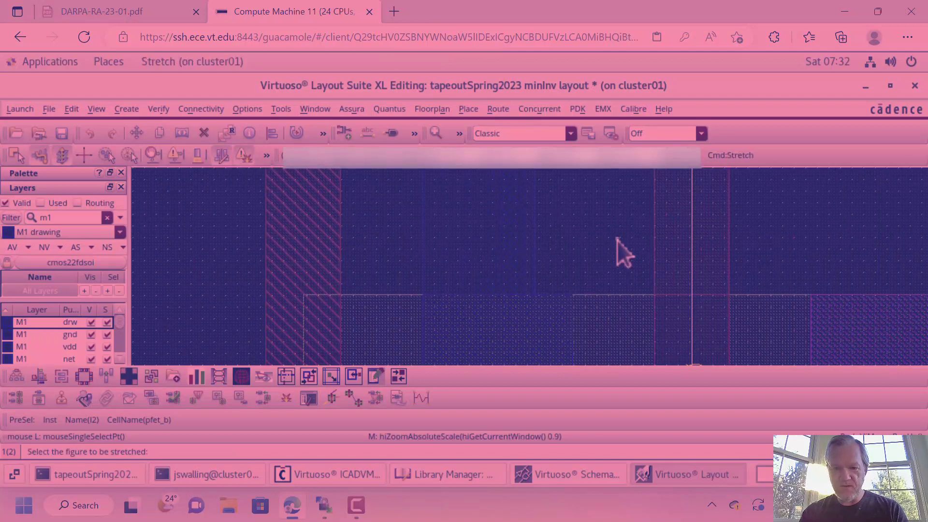
left_click(695, 86)
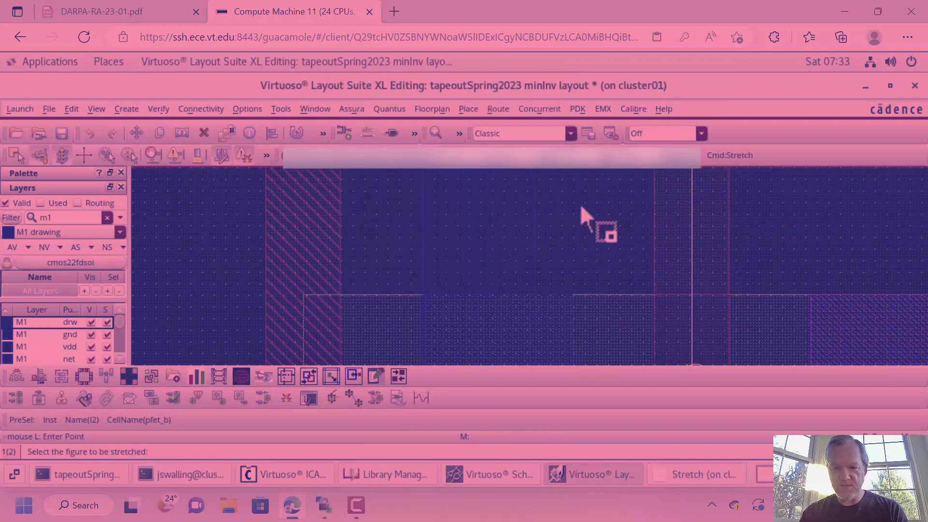
left_click(535, 228)
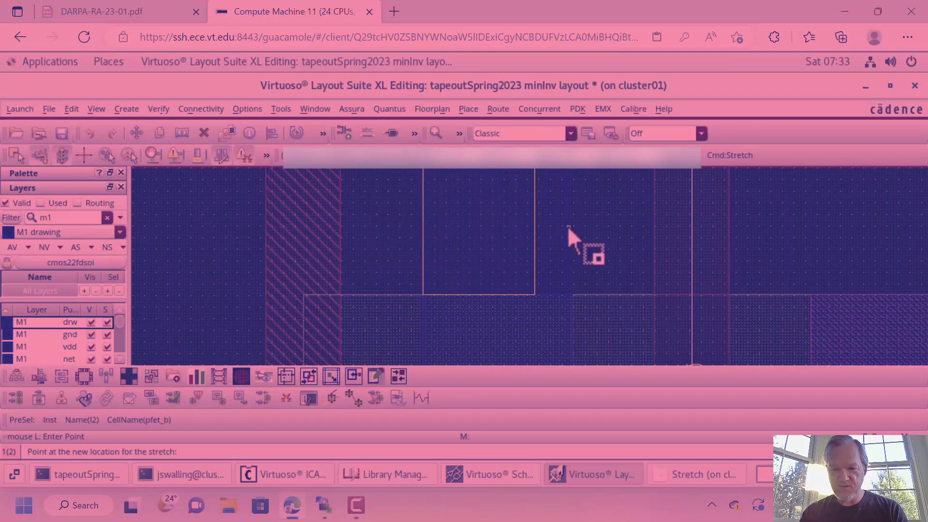
left_click(573, 227)
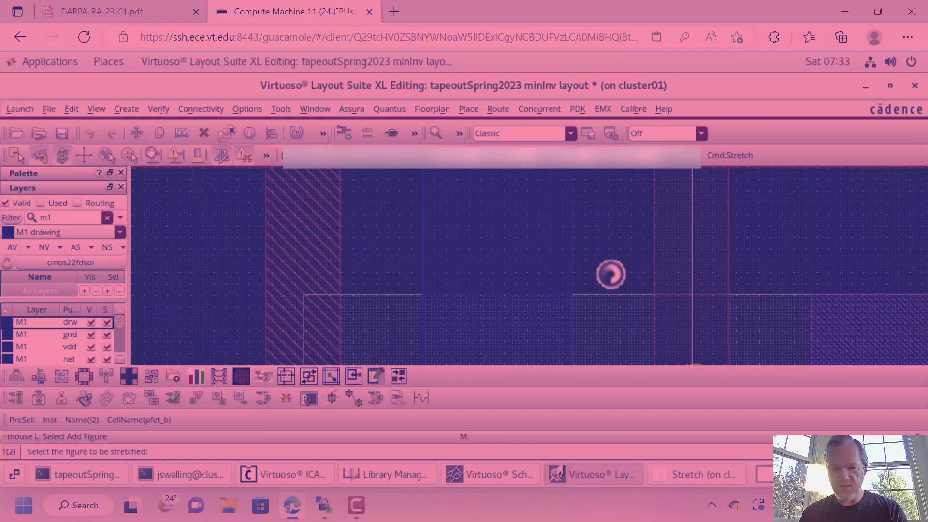
- Zoom out, pan down to the nfet, and zoom into the nfet area
key("shift+z")
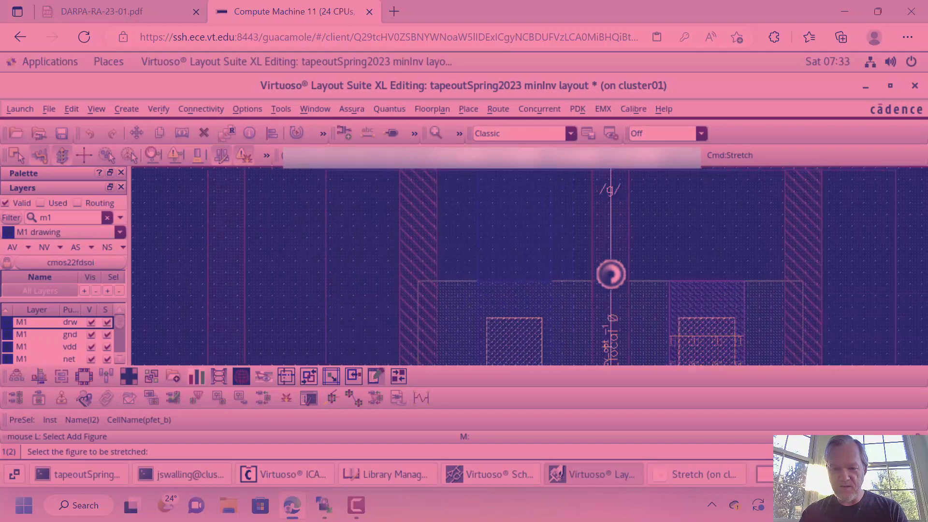
key("shift+z")
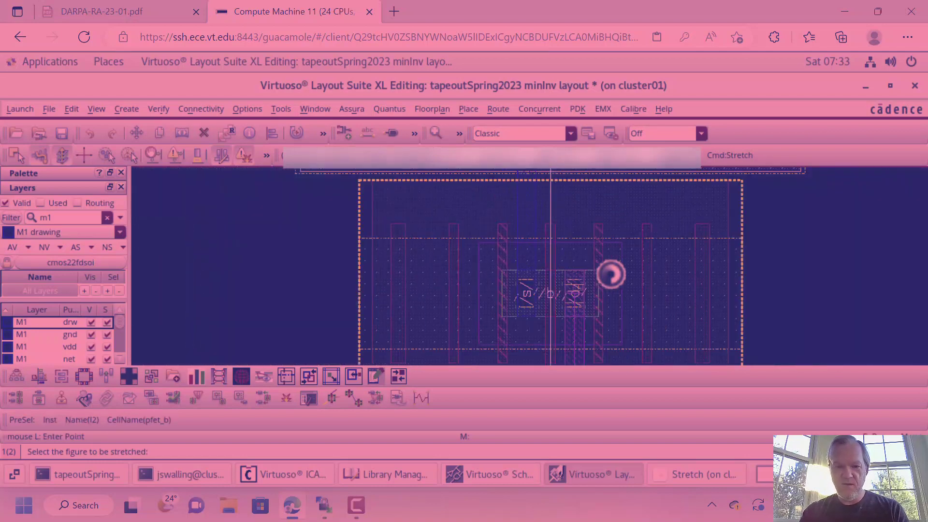
key("Down")
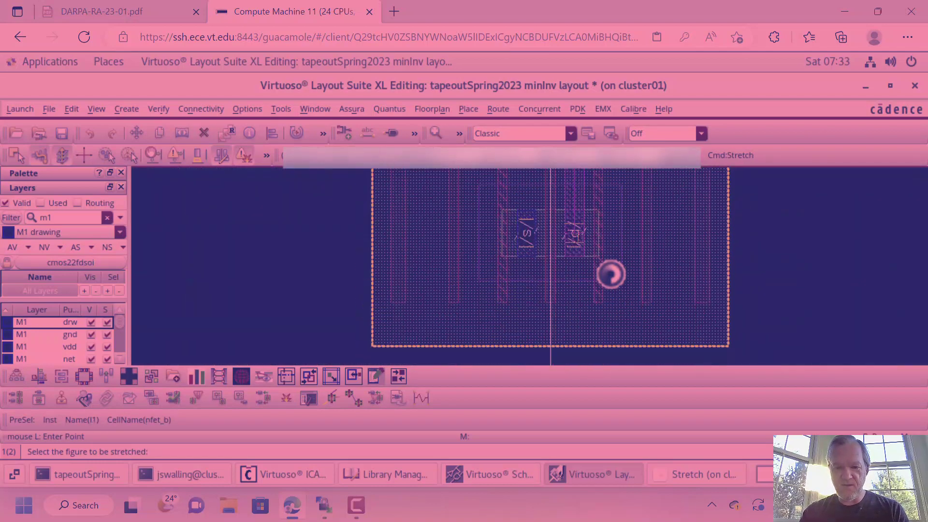
right_click_drag(509, 243, 550, 274)
key("Escape")
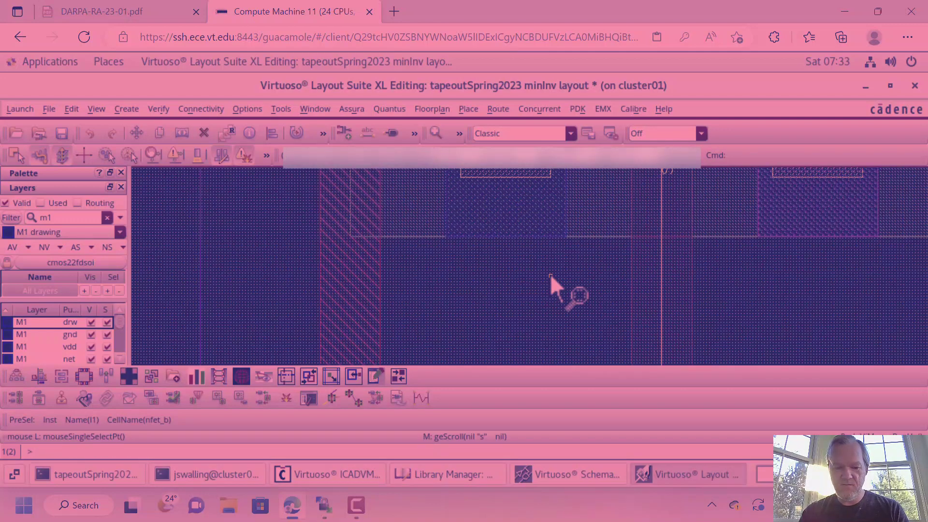
- Draw a 0.044 by 0.349 M1 rectangle from the nfet toward the bottom guard ring
key("r")
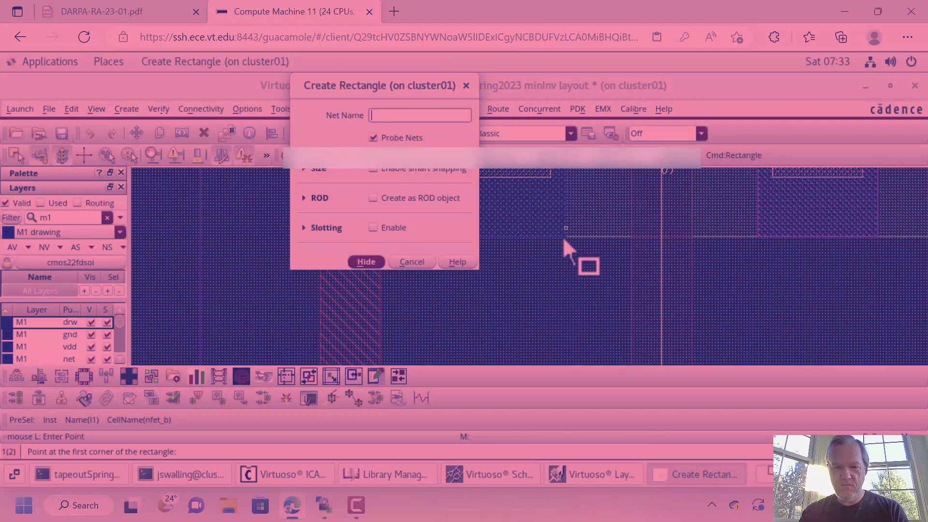
left_click(563, 238)
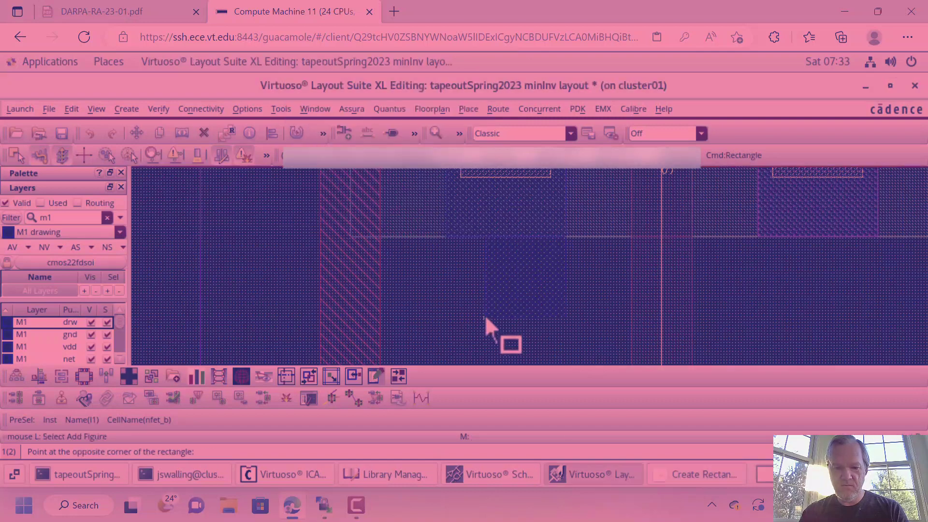
key("shift+z")
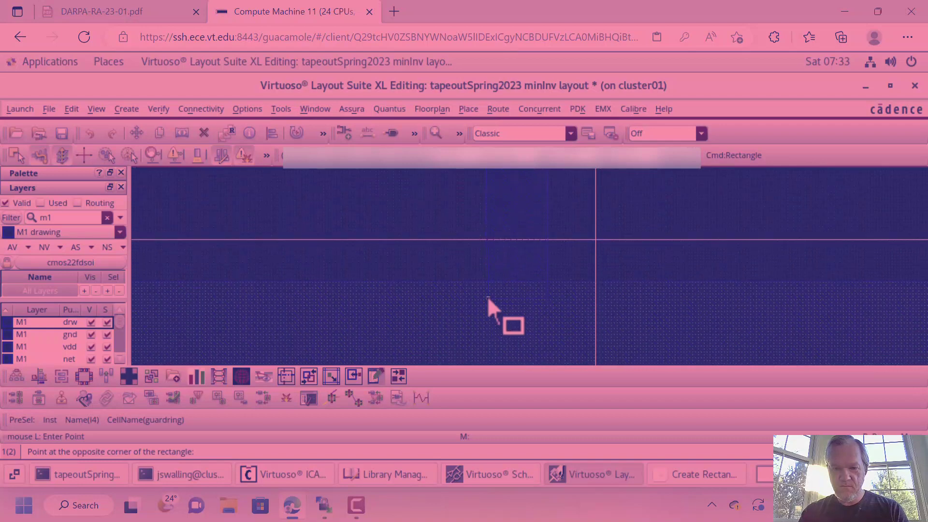
left_click(513, 285)
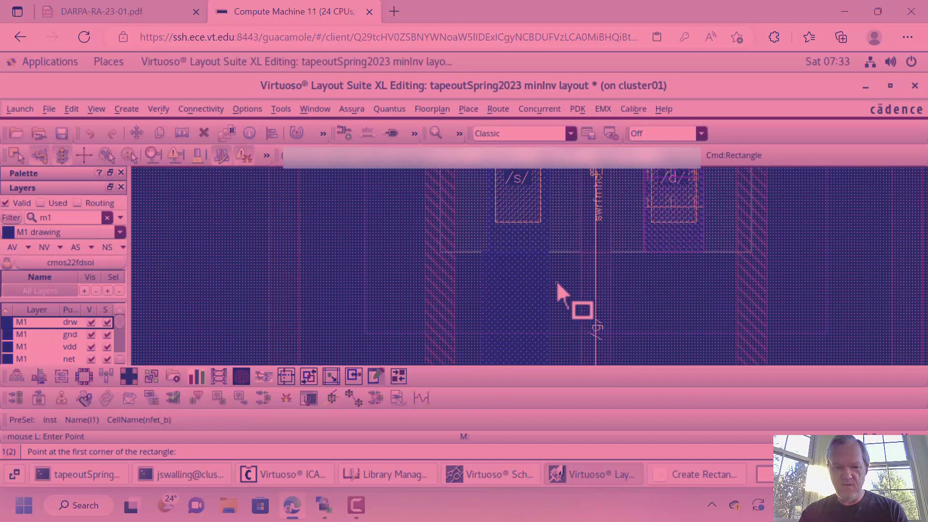
- Zoom into the corner of the new nfet strap
key("z")
left_click(457, 227)
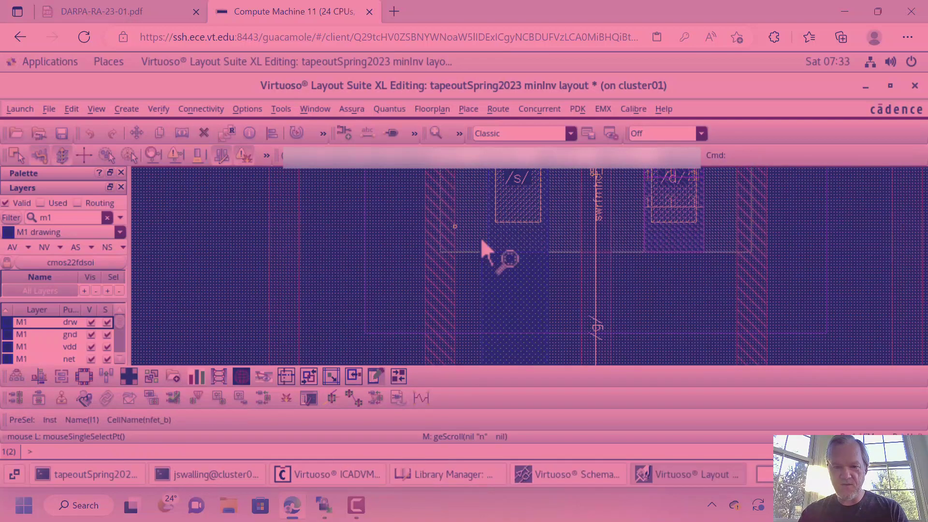
left_click(520, 285)
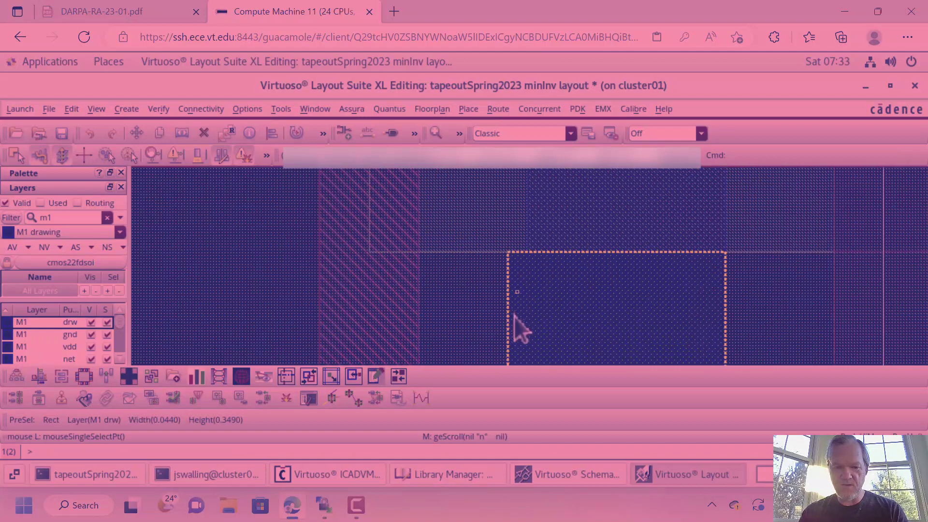
- Stretch the nfet strap's left edge to its new position, then fit the whole cell
key("s")
left_click(723, 82)
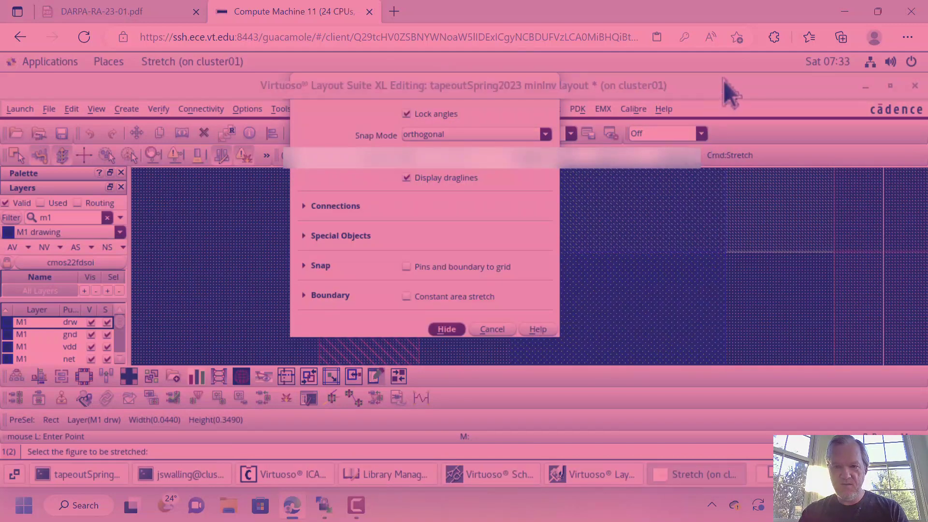
left_click(510, 338)
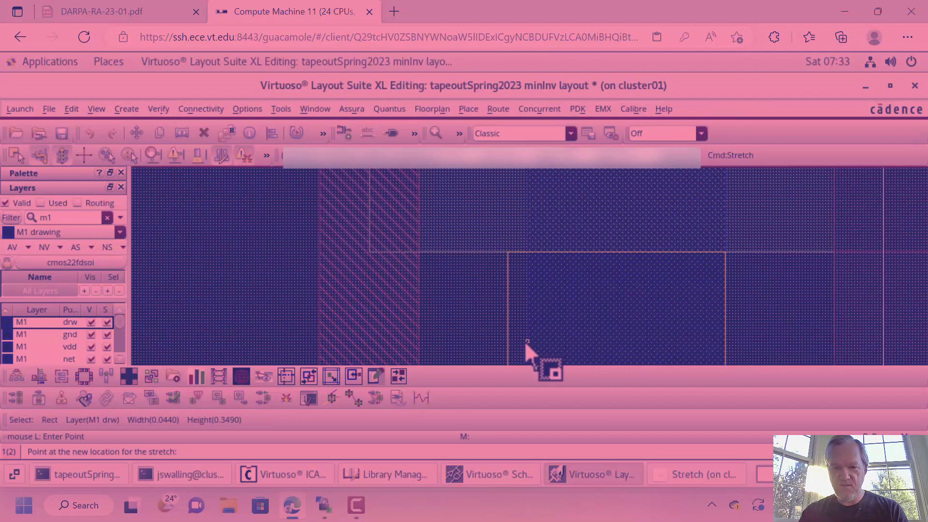
left_click(611, 333)
key("shift+z")
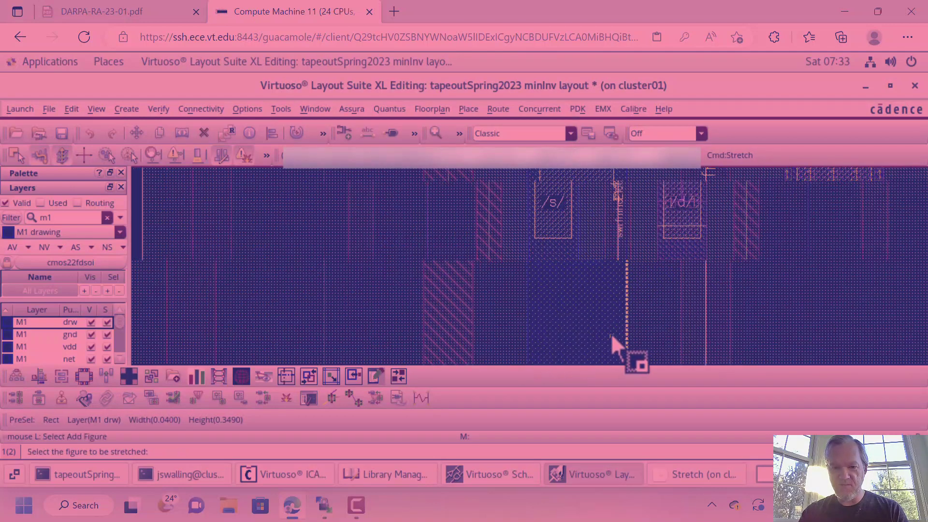
key("shift+z")
key("f")
key("Escape")
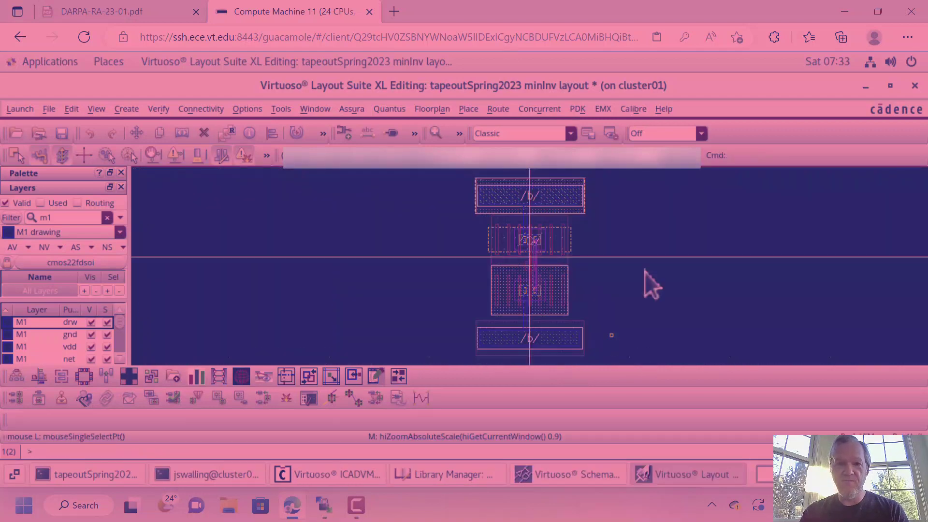